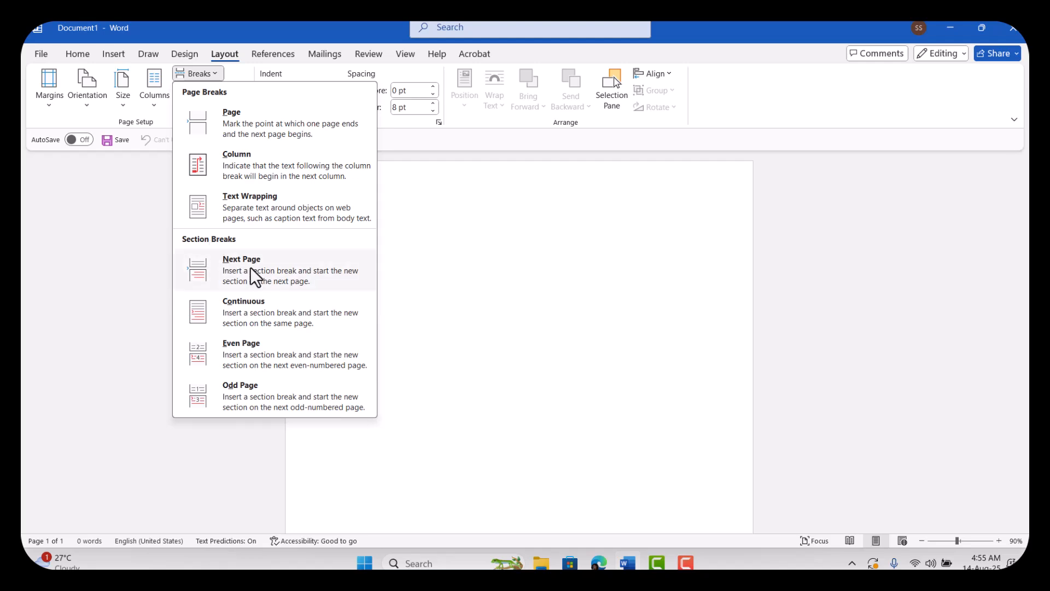
Step: Fill the blank page with sample paragraphs using the =rand() function
left_click(442, 230)
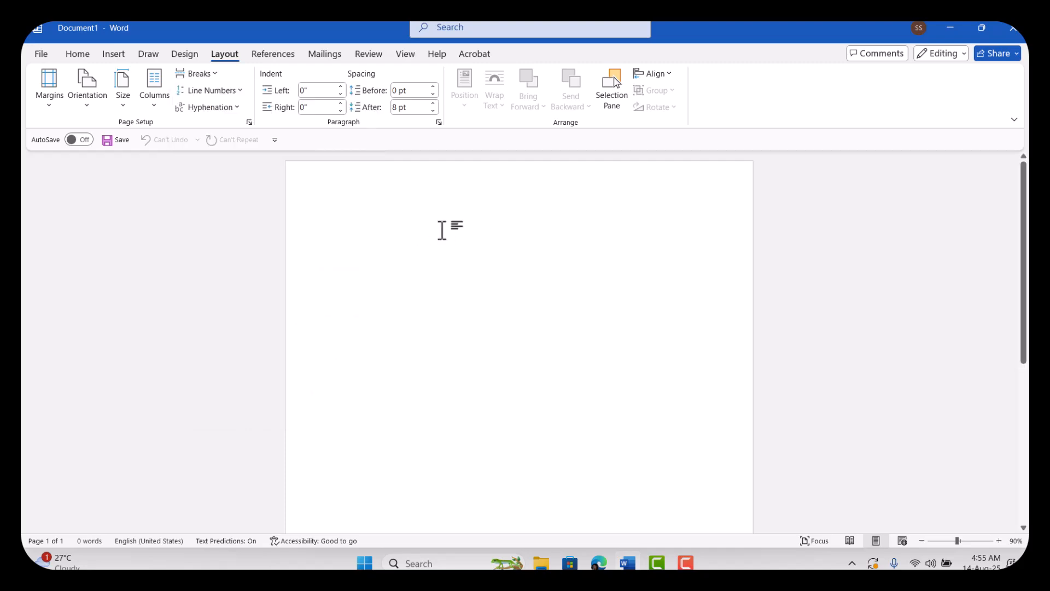
type("=rand()")
key("Return")
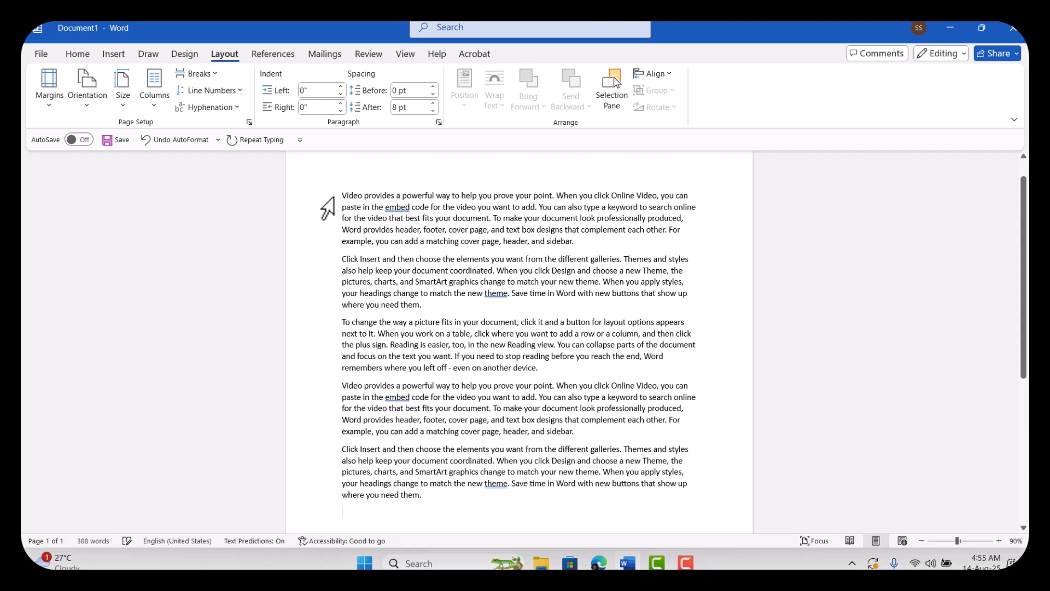
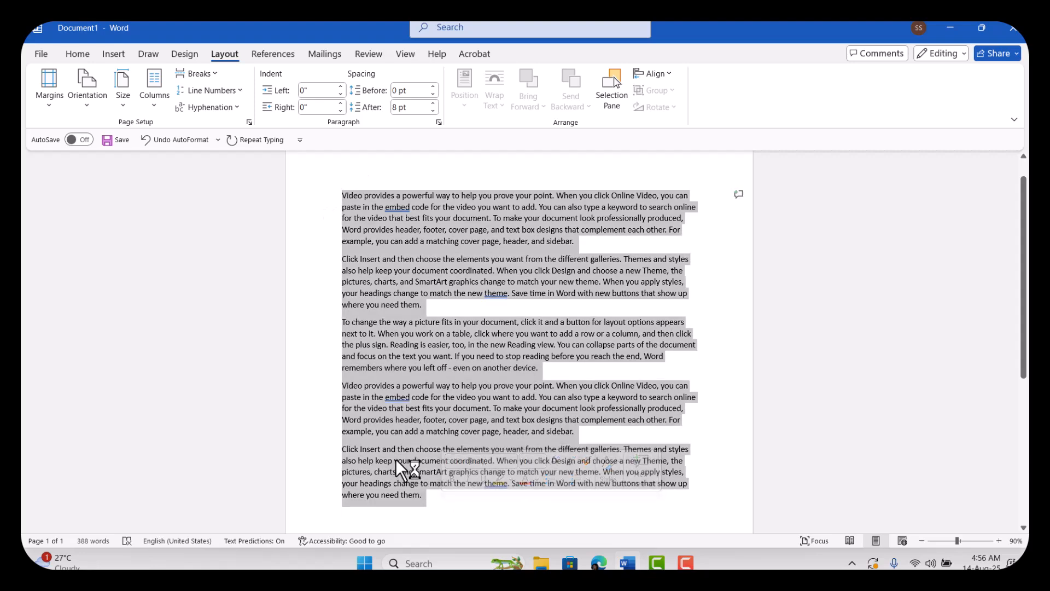
Step: Insert a Next Page section break after the last paragraph of the sample text
left_click(396, 460)
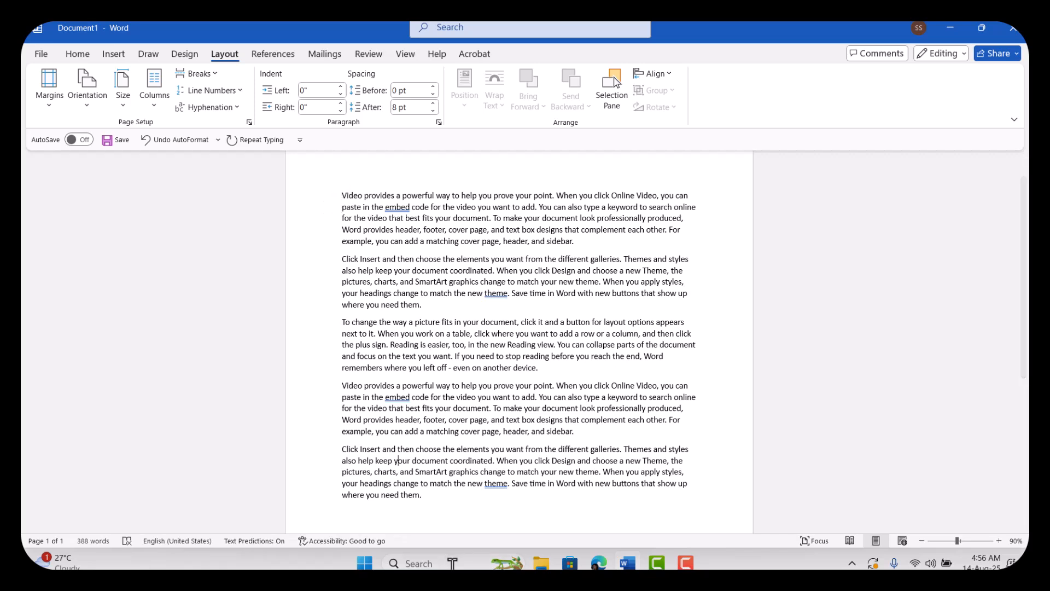
scroll(425, 500, "down", 7)
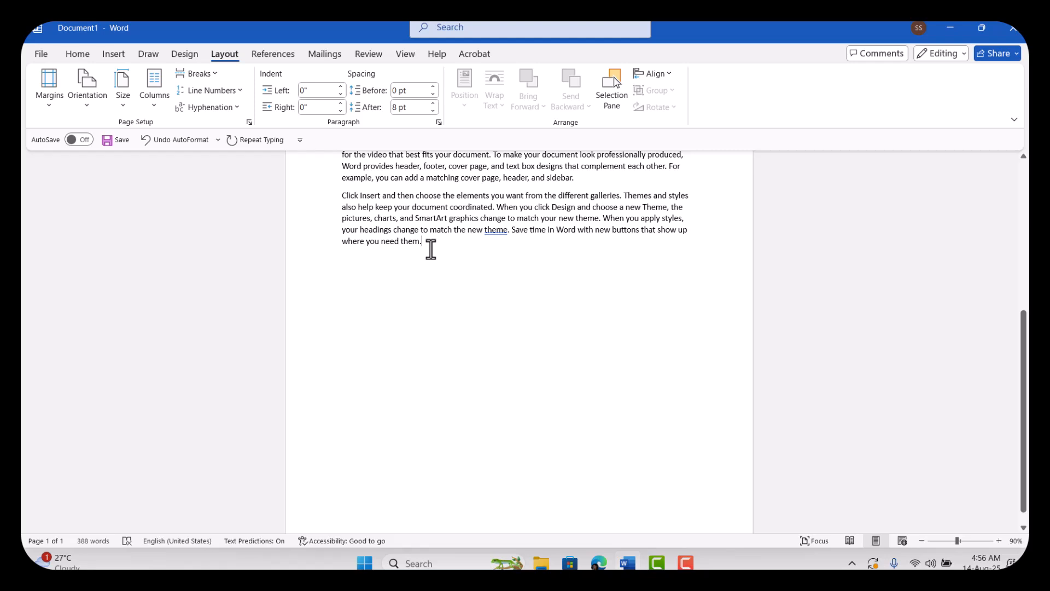
left_click(196, 71)
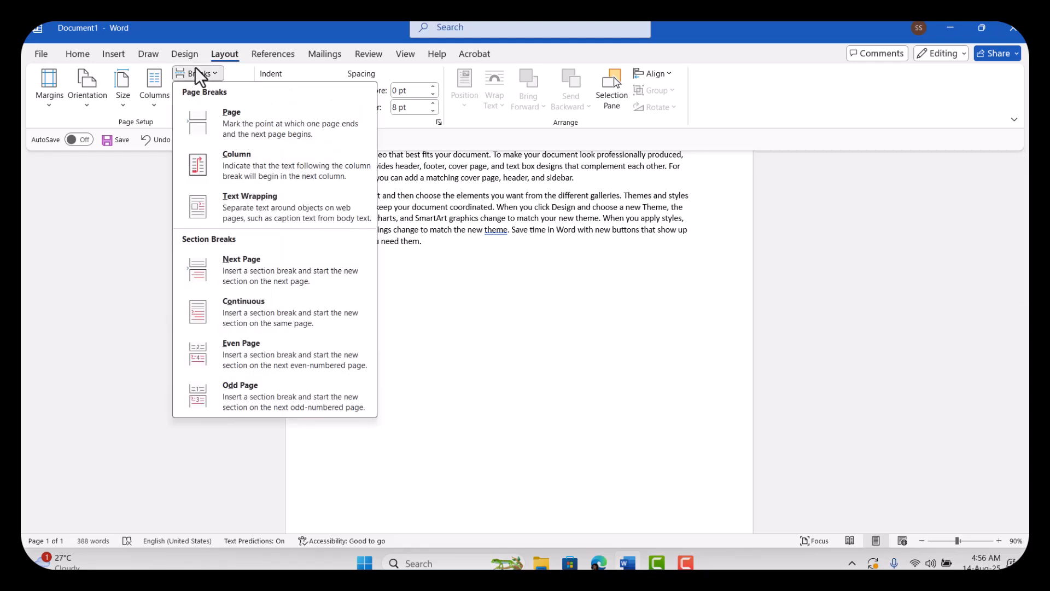
left_click(249, 274)
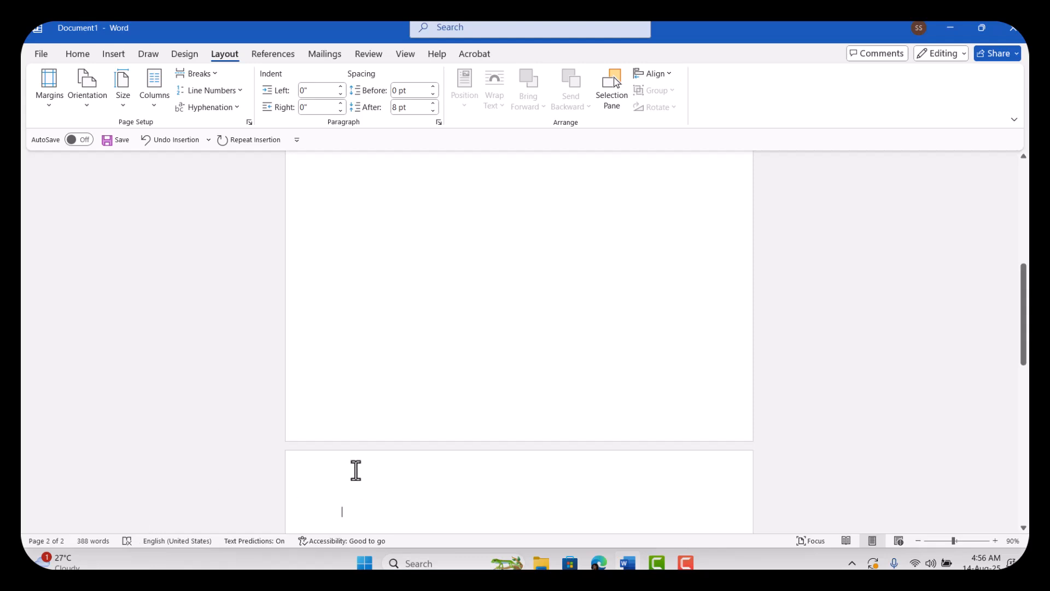
Step: Generate sample paragraphs on the new second page with =rand()
scroll(417, 509, "down", 3)
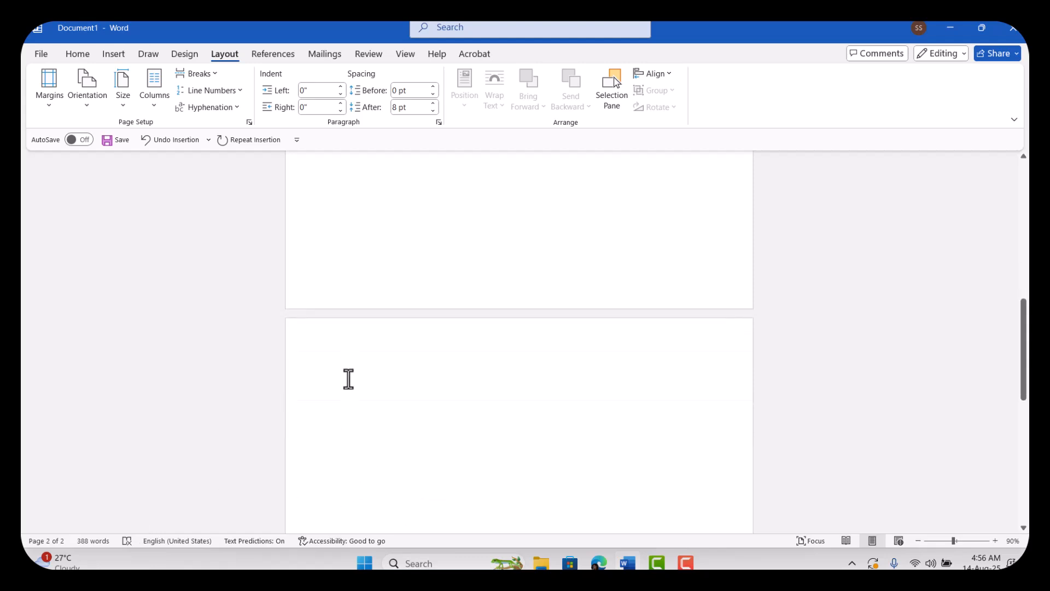
type("=")
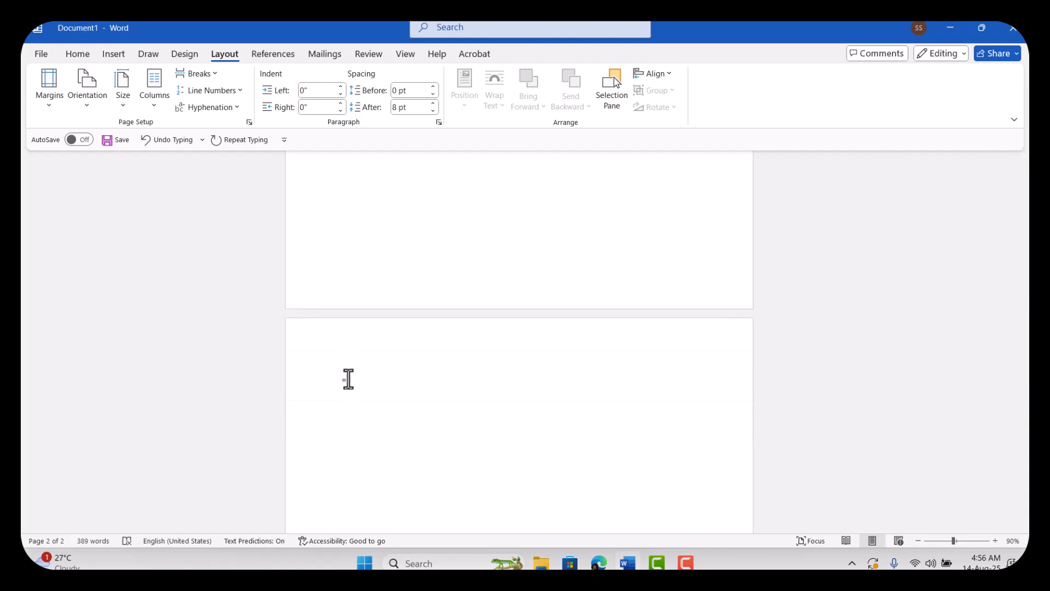
type("rand()")
key("Return")
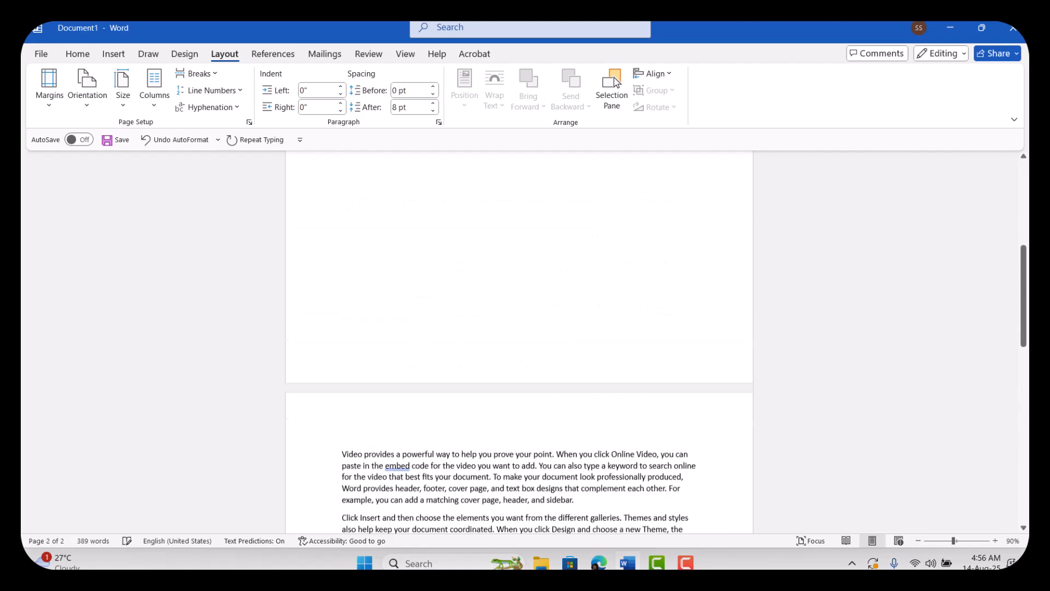
Step: Format all the sample text on the first page as six equal-width columns
scroll(349, 379, "up", 3)
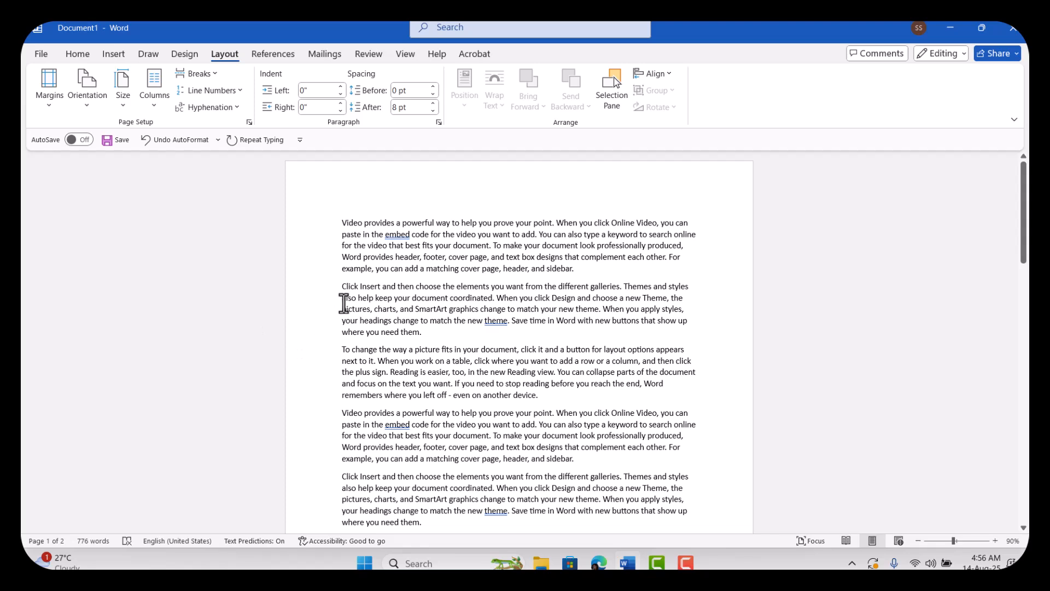
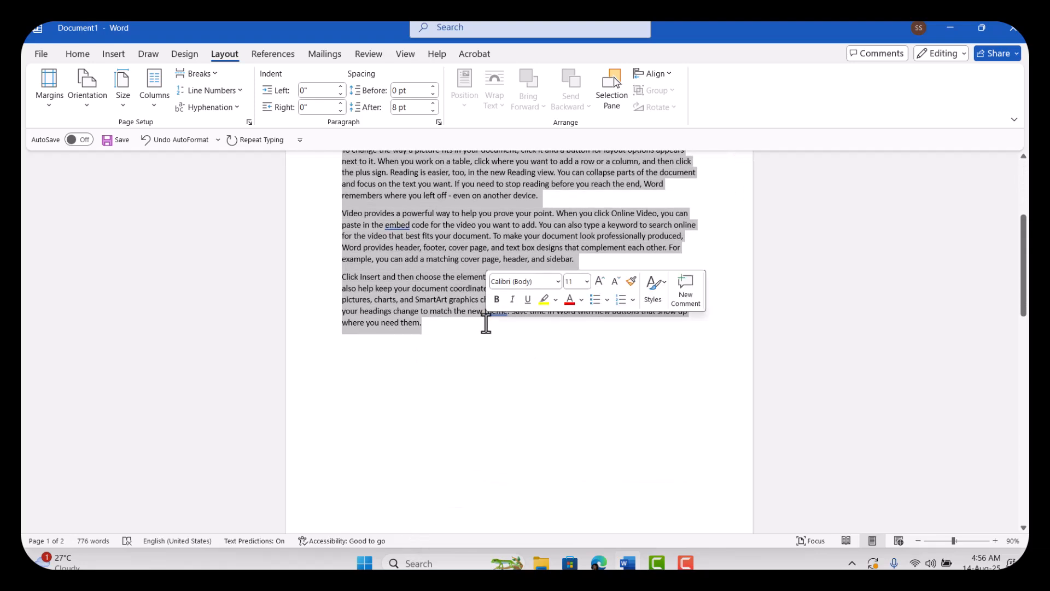
left_click(157, 100)
left_click(185, 164)
left_click(186, 285)
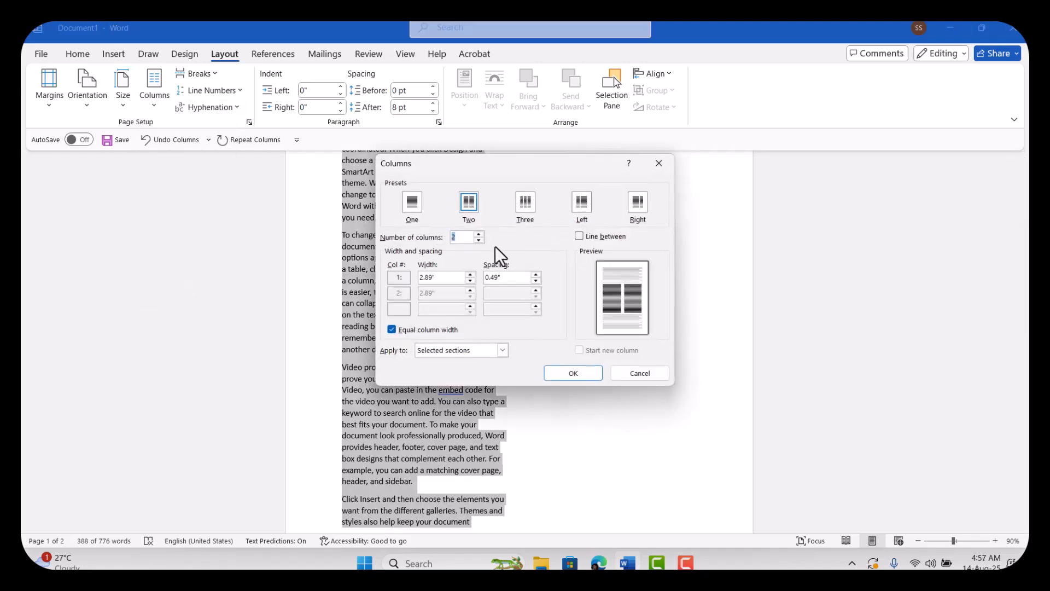
left_click(478, 234)
left_click(478, 234)
left_click(478, 234)
left_click(479, 234)
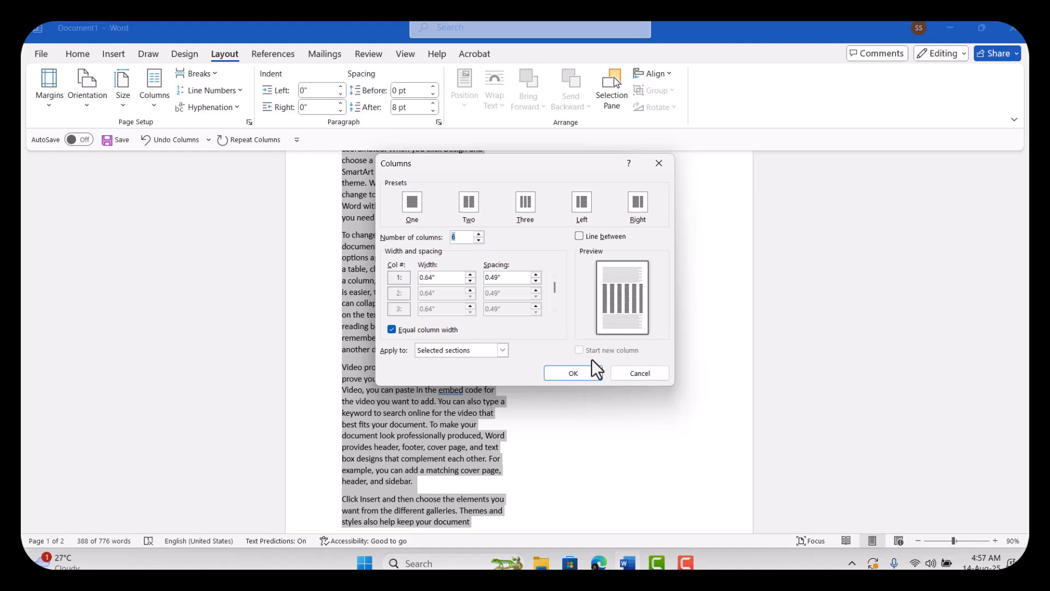
left_click(573, 373)
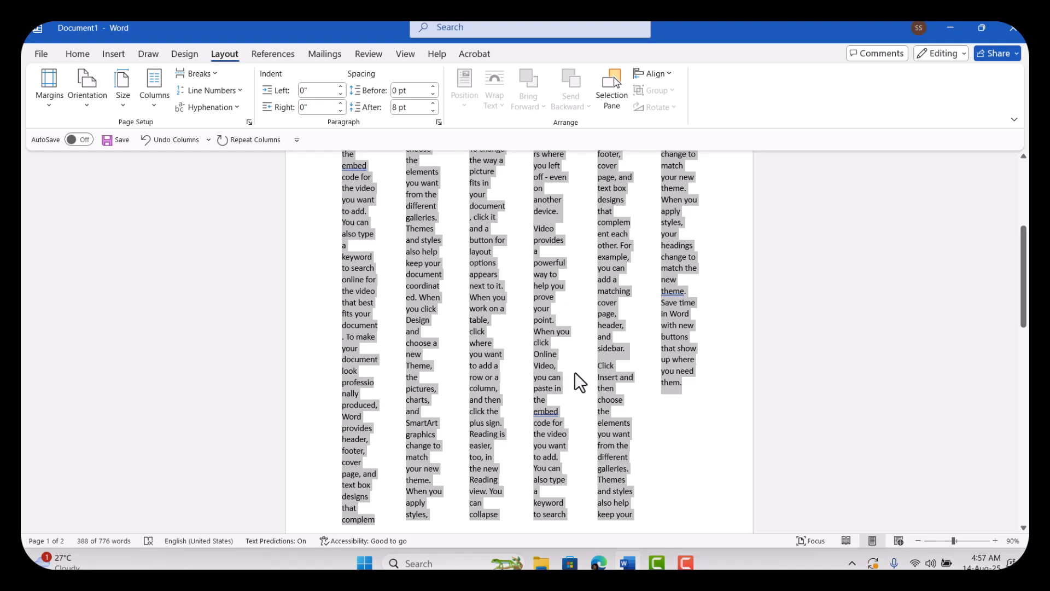
Step: Copy all the sample text on the second page and paste it below the existing paragraphs
scroll(467, 349, "down", 2)
scroll(468, 350, "up", 2)
scroll(468, 350, "up", 5)
scroll(467, 350, "down", 7)
scroll(468, 349, "down", 10)
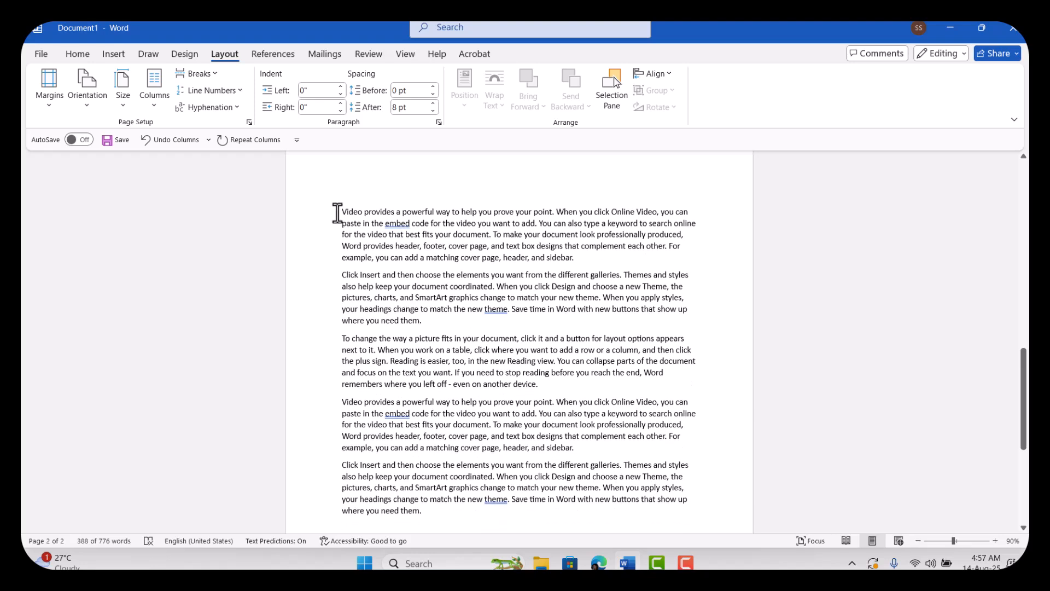
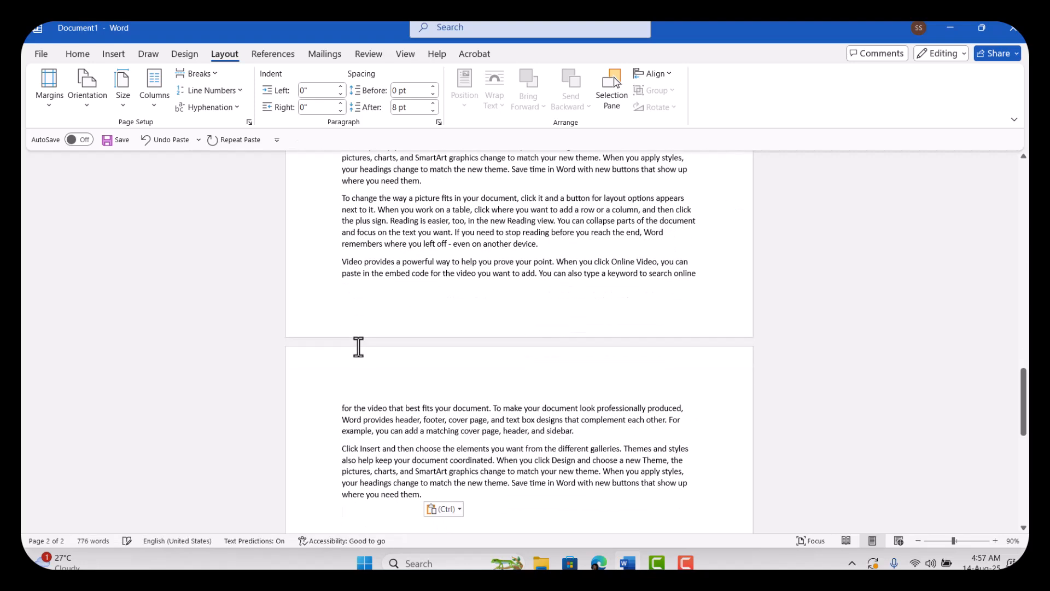
Step: Format the text from the start to the end of the second page as two columns
scroll(459, 301, "up", 10)
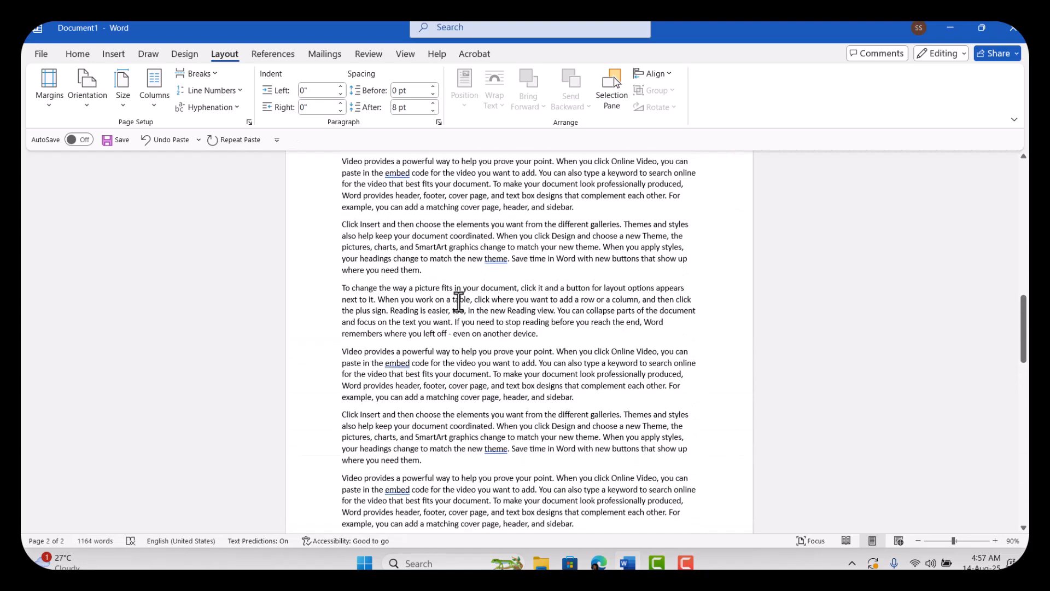
scroll(454, 313, "down", 8)
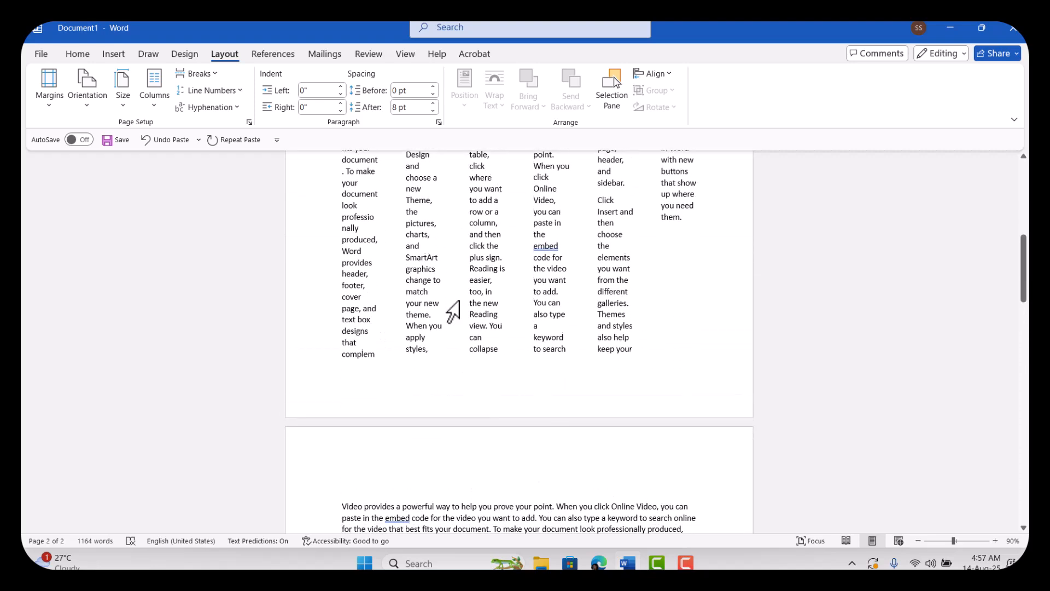
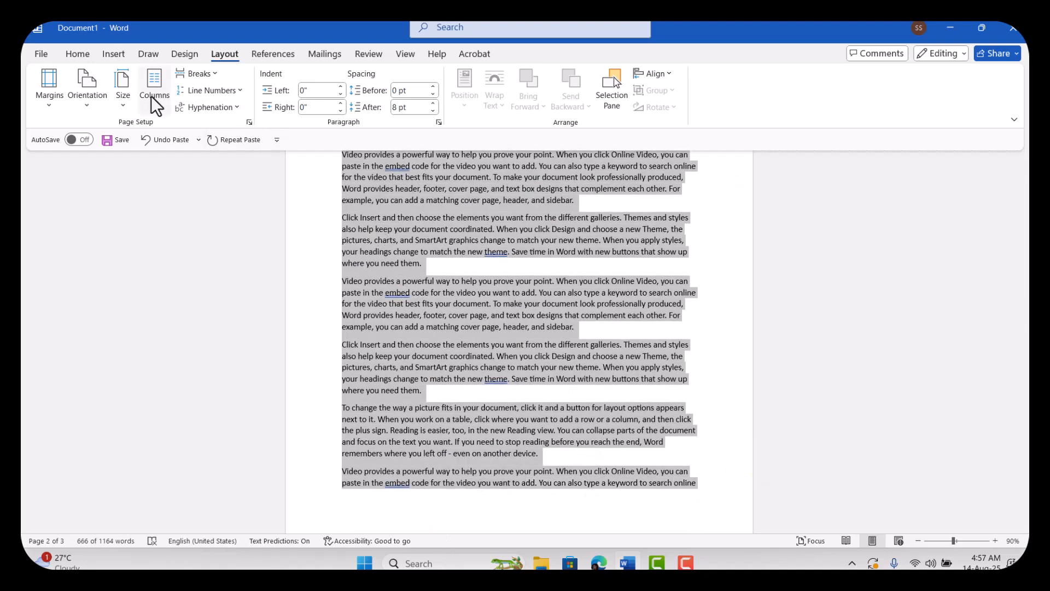
left_click(151, 96)
left_click(187, 166)
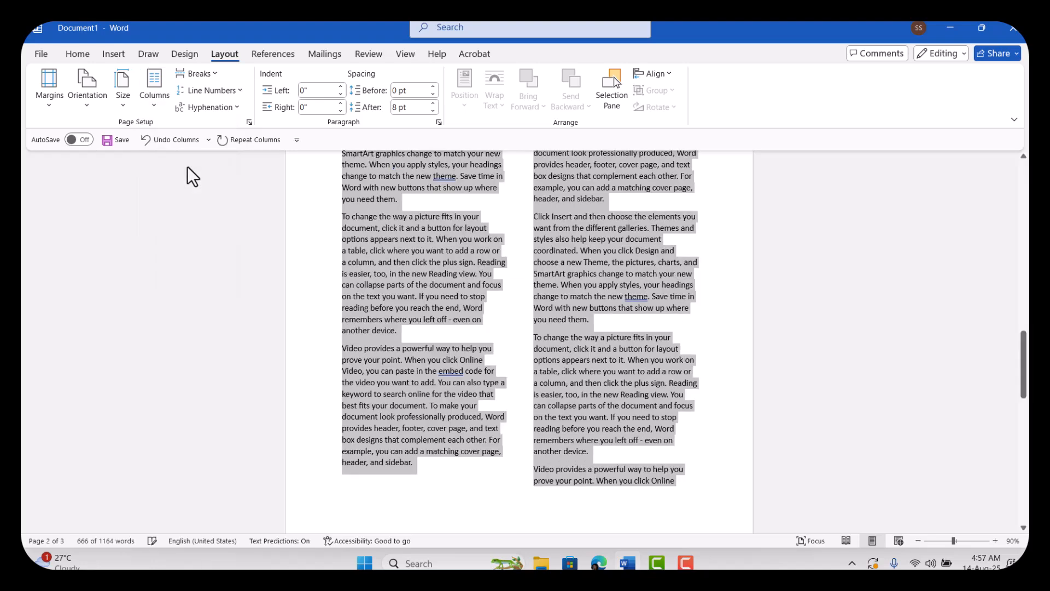
left_click(551, 298)
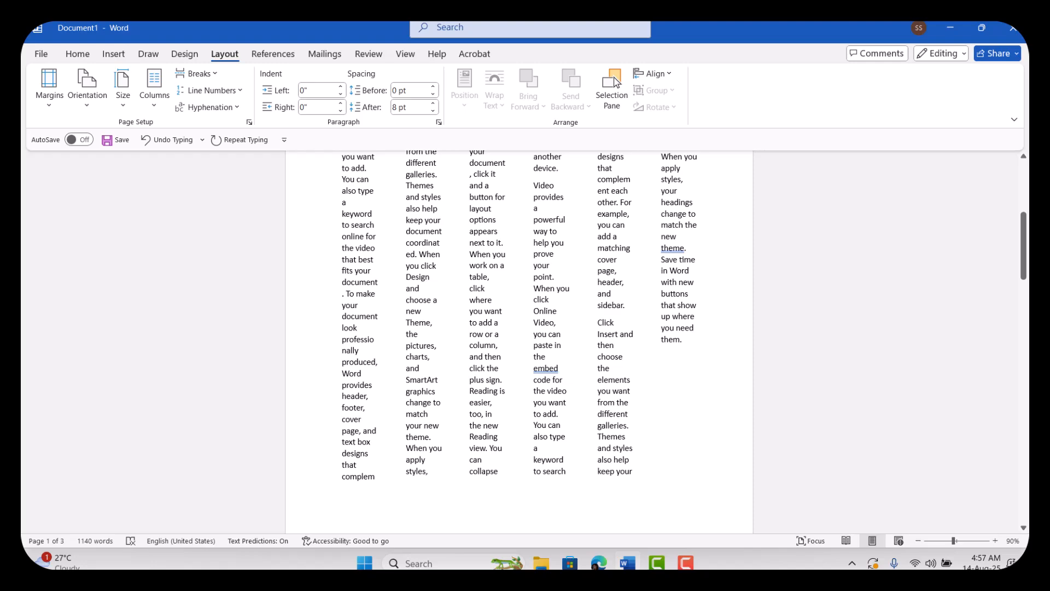
Step: Compare the column layouts across the three pages and review the available section break types
scroll(519, 339, "up", 2)
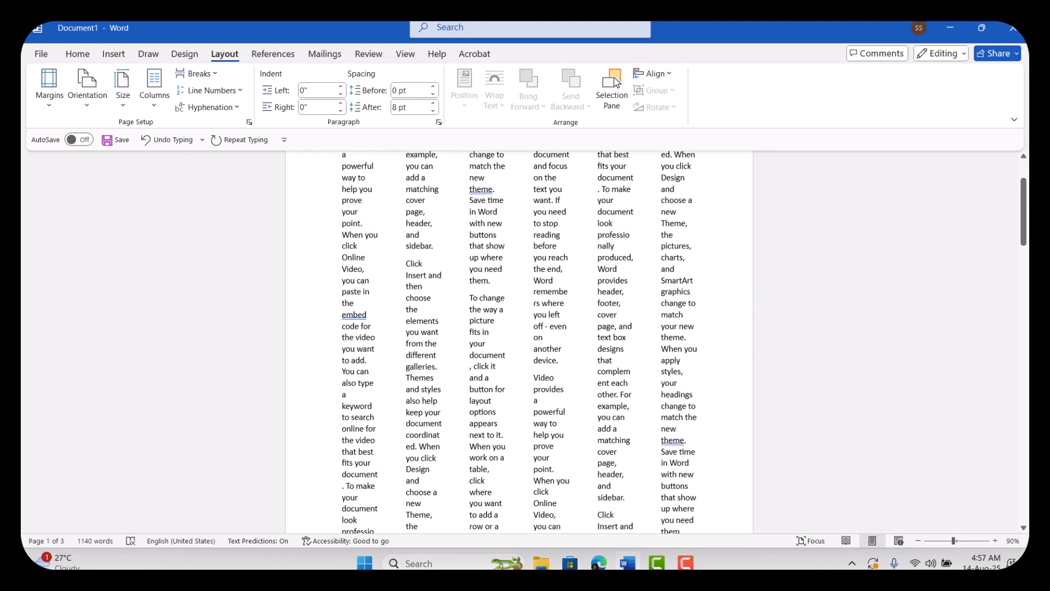
scroll(519, 339, "down", 6)
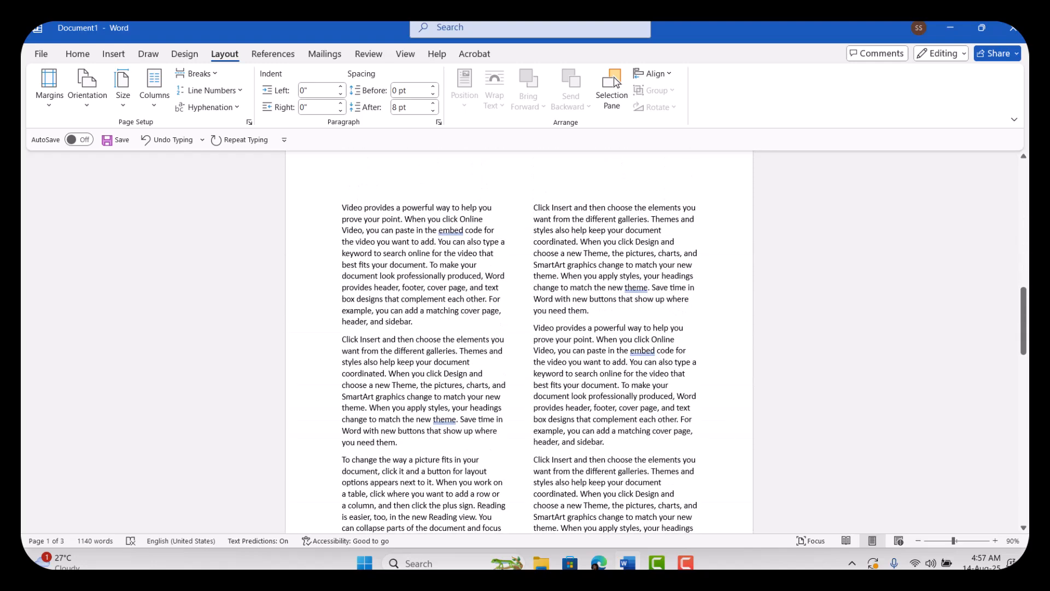
scroll(519, 339, "down", 6)
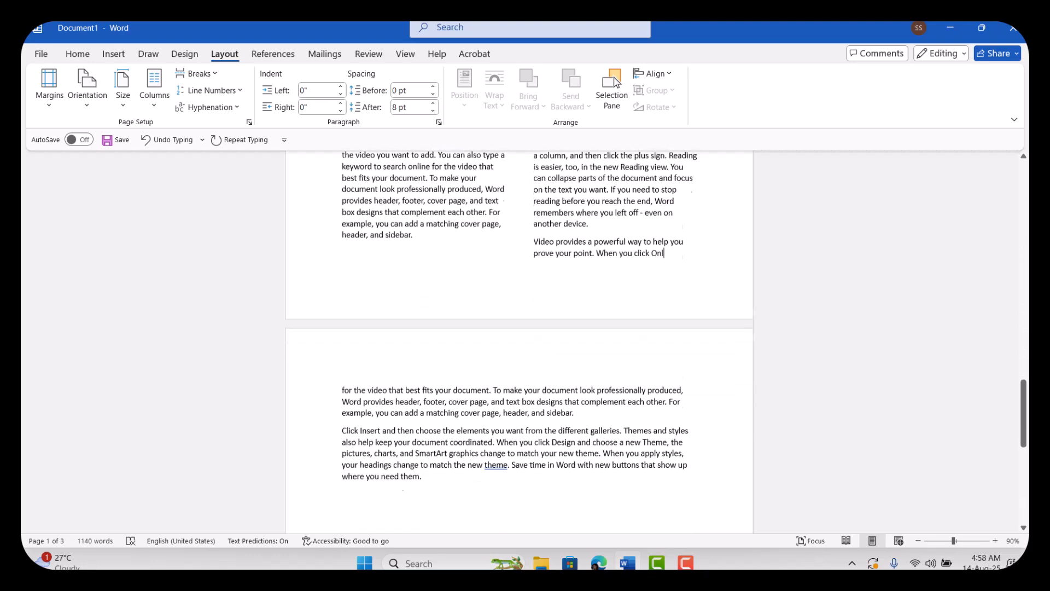
scroll(520, 339, "up", 1)
scroll(519, 339, "down", 1)
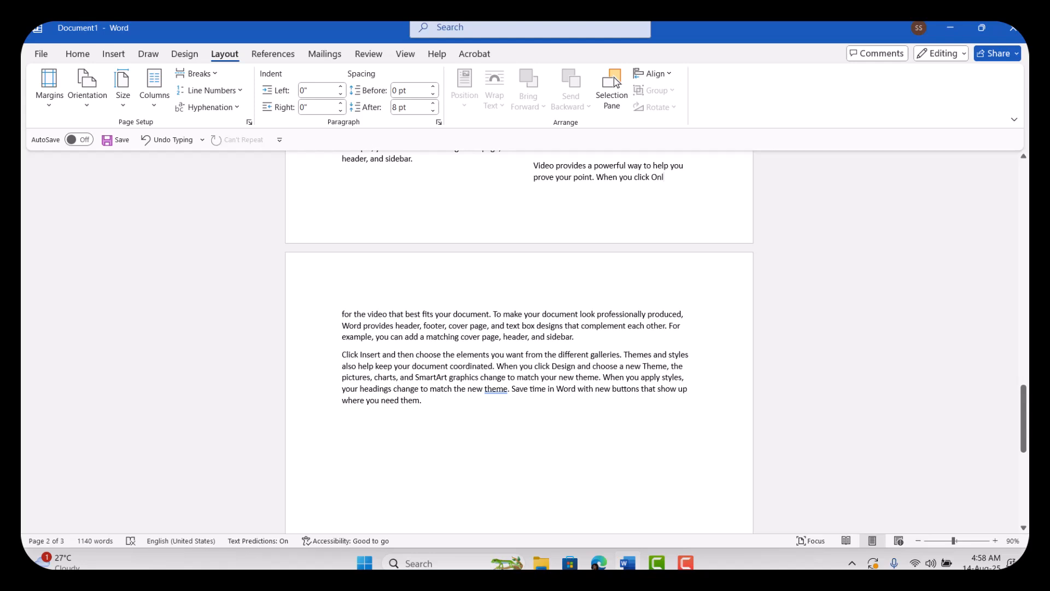
scroll(438, 266, "down", 1)
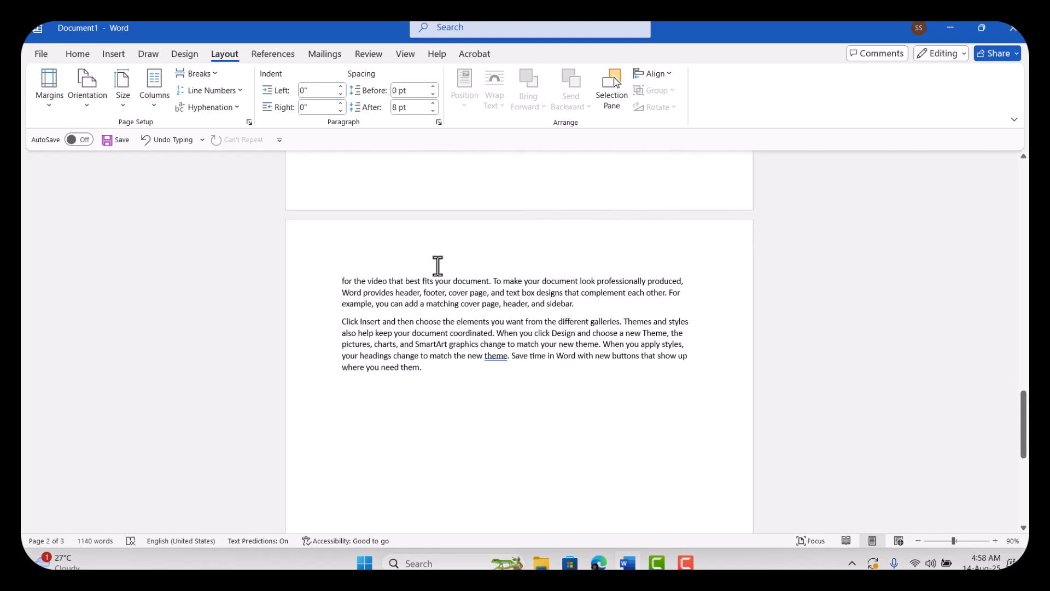
scroll(437, 266, "up", 5)
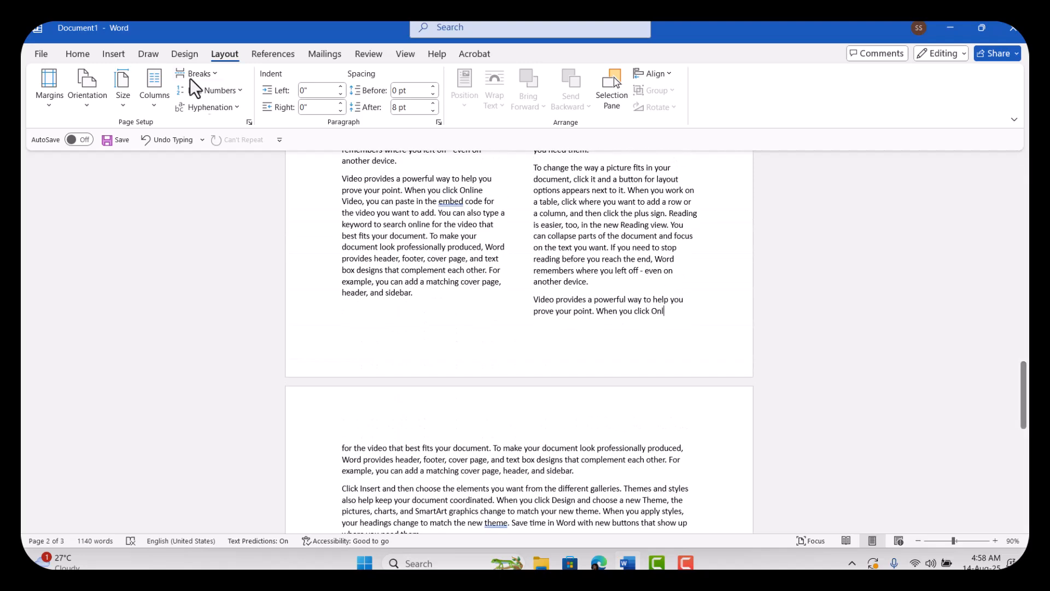
left_click(216, 74)
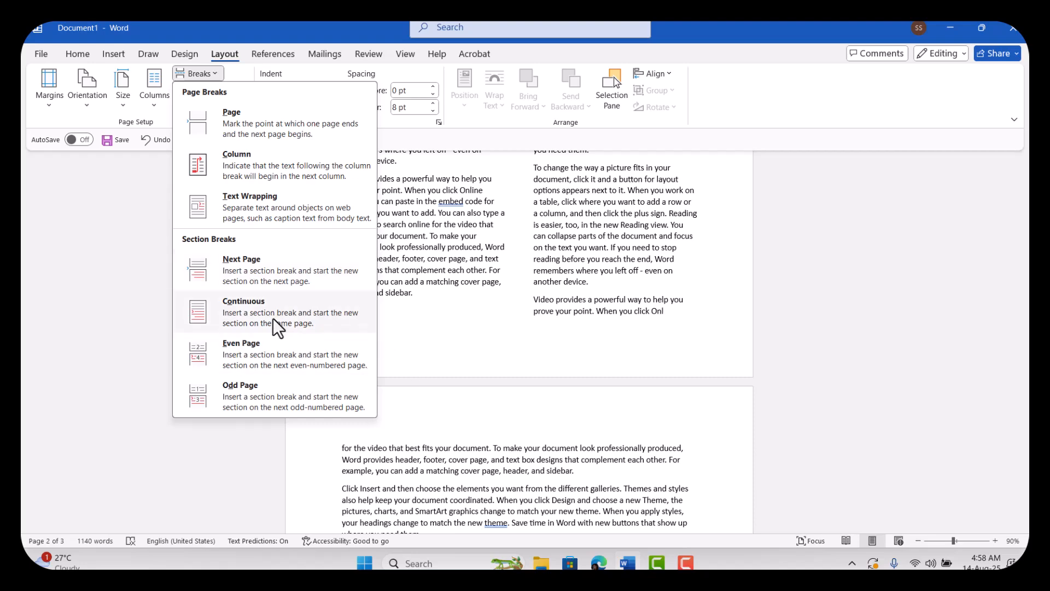
scroll(487, 414, "down", 7)
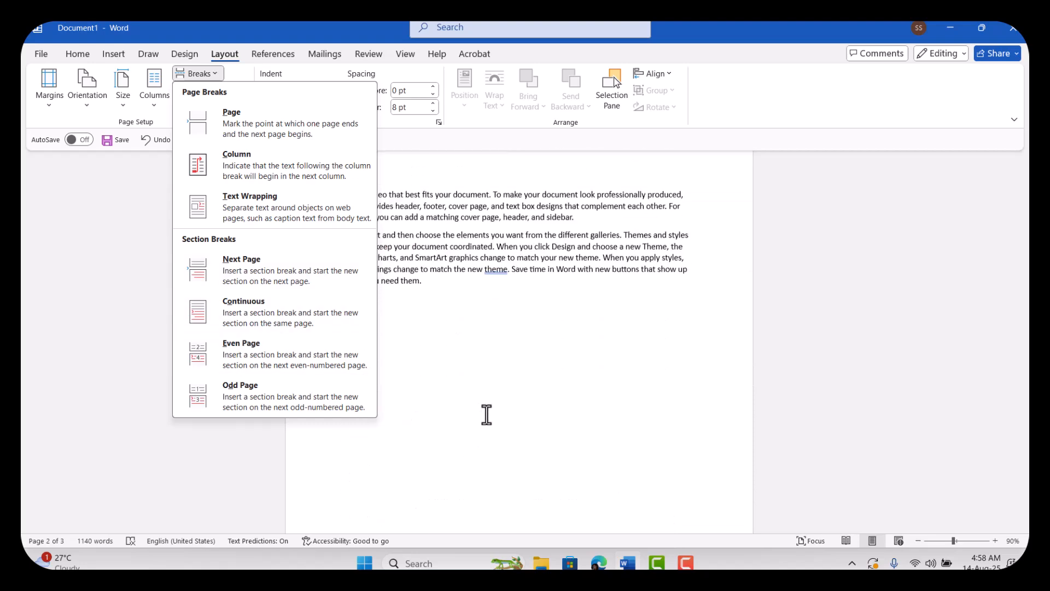
Step: Paste the copied sample text as new paragraphs after the third page's last paragraph, and place the cursor at that page's beginning
left_click(459, 392)
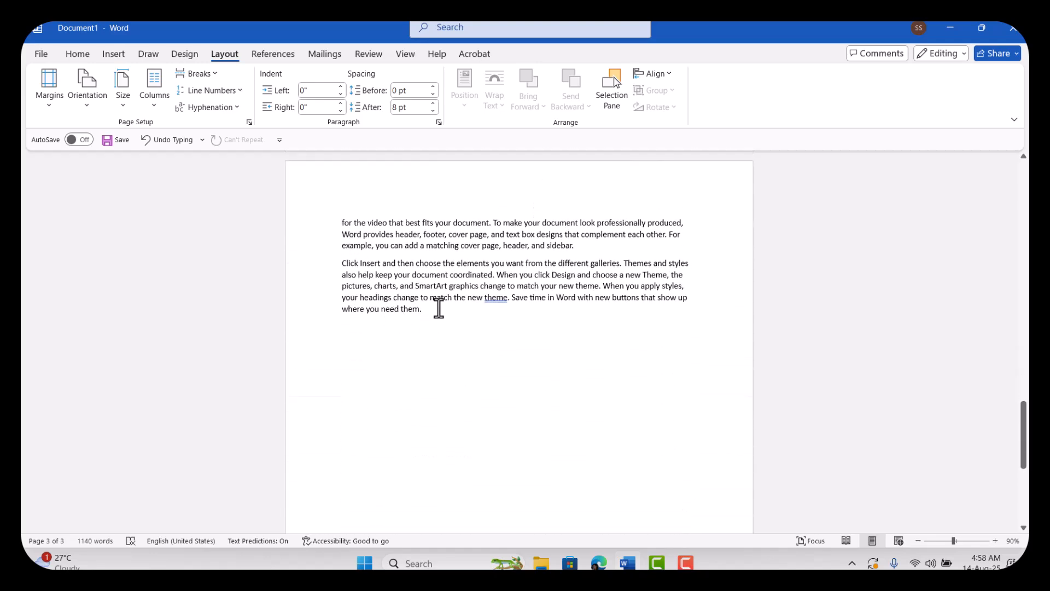
key("Return")
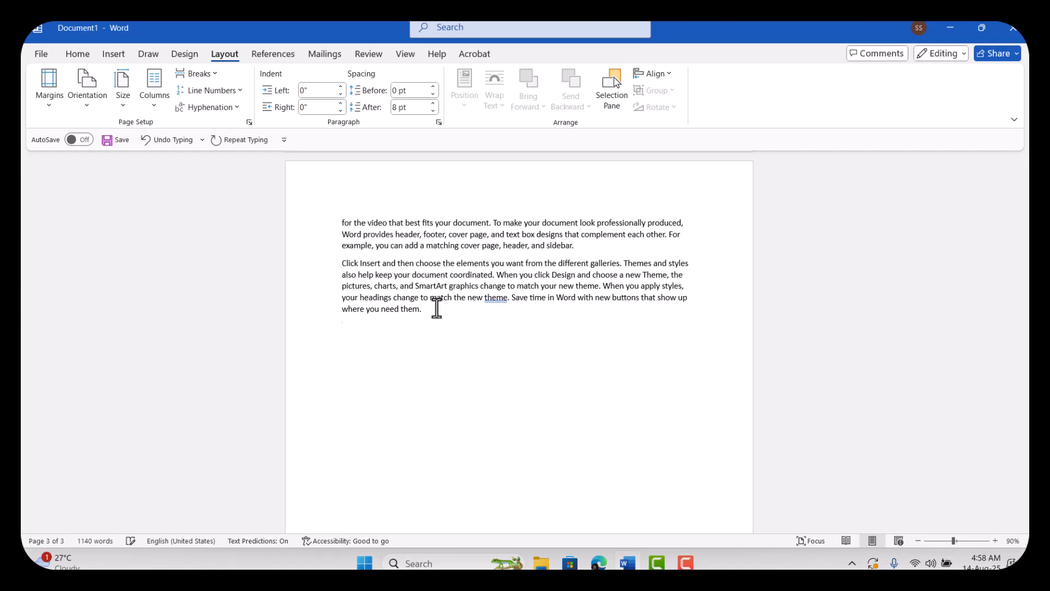
key("ctrl+v")
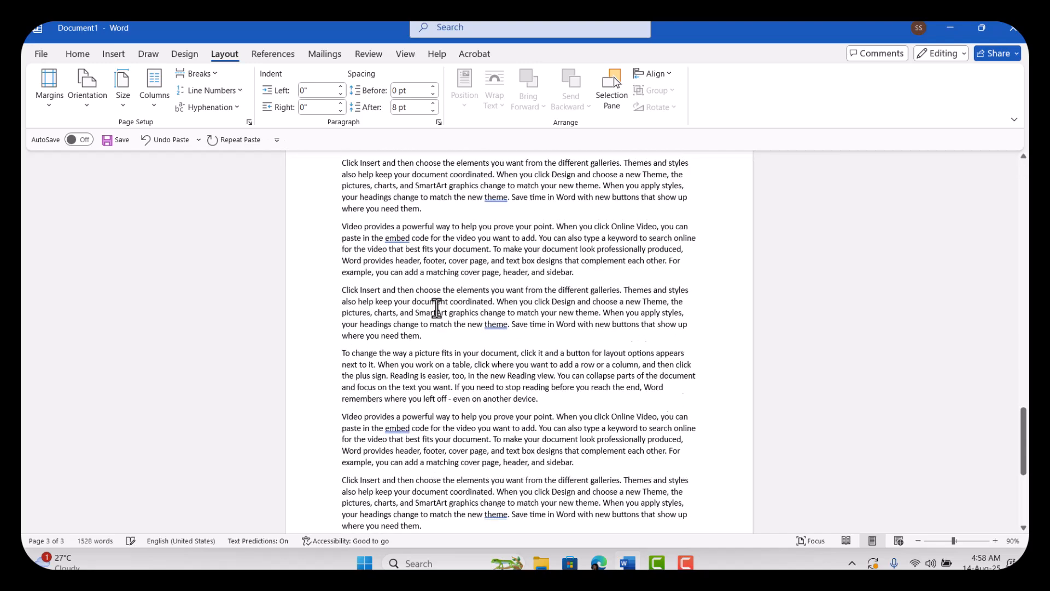
scroll(436, 308, "down", 1)
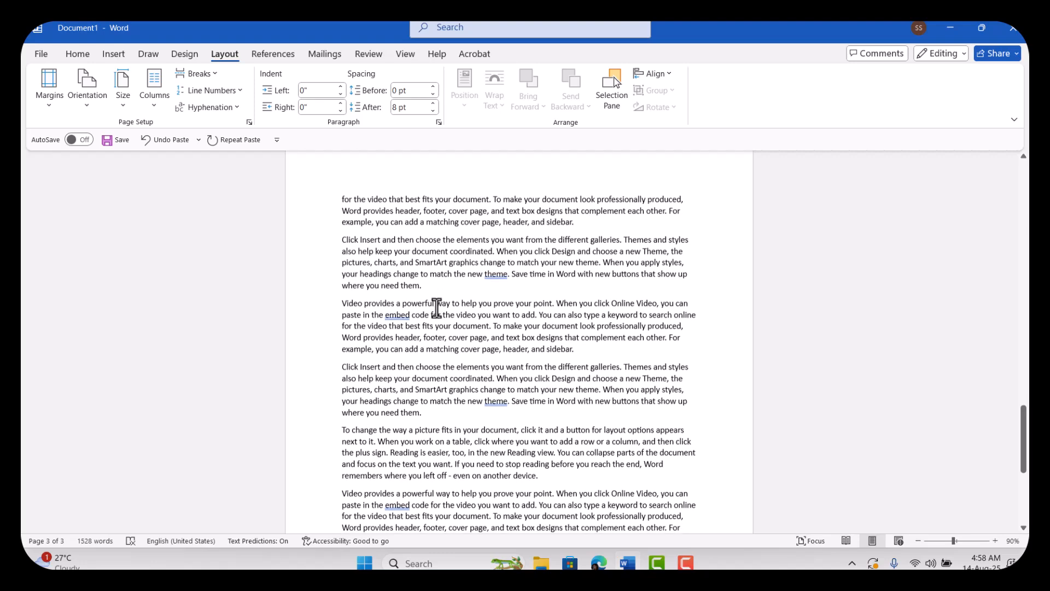
left_click(341, 199)
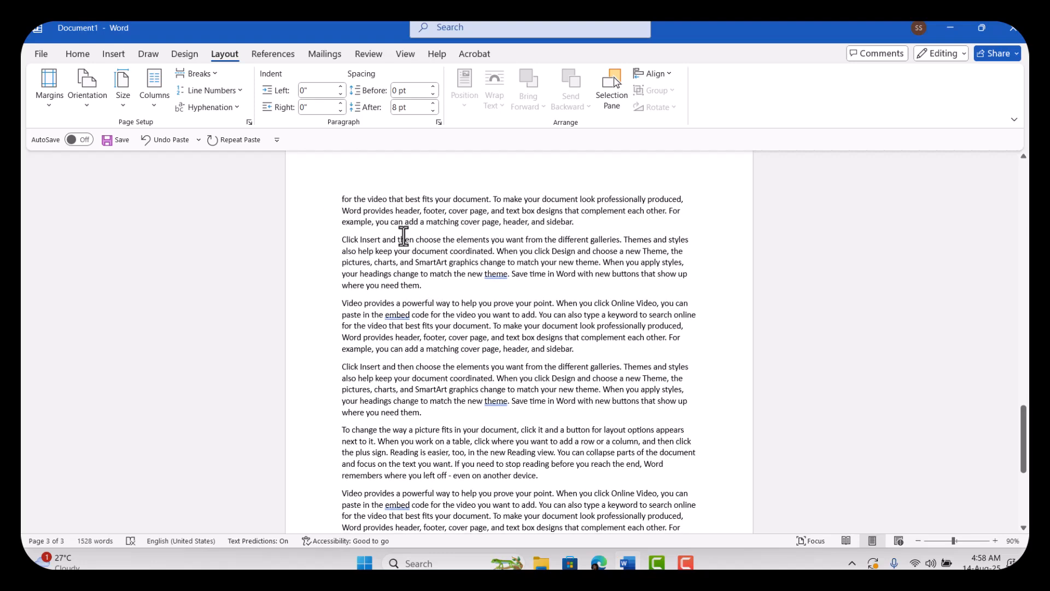
Step: Insert a continuous section break before the first three paragraphs on the third page
scroll(316, 245, "down", 2)
scroll(315, 245, "up", 2)
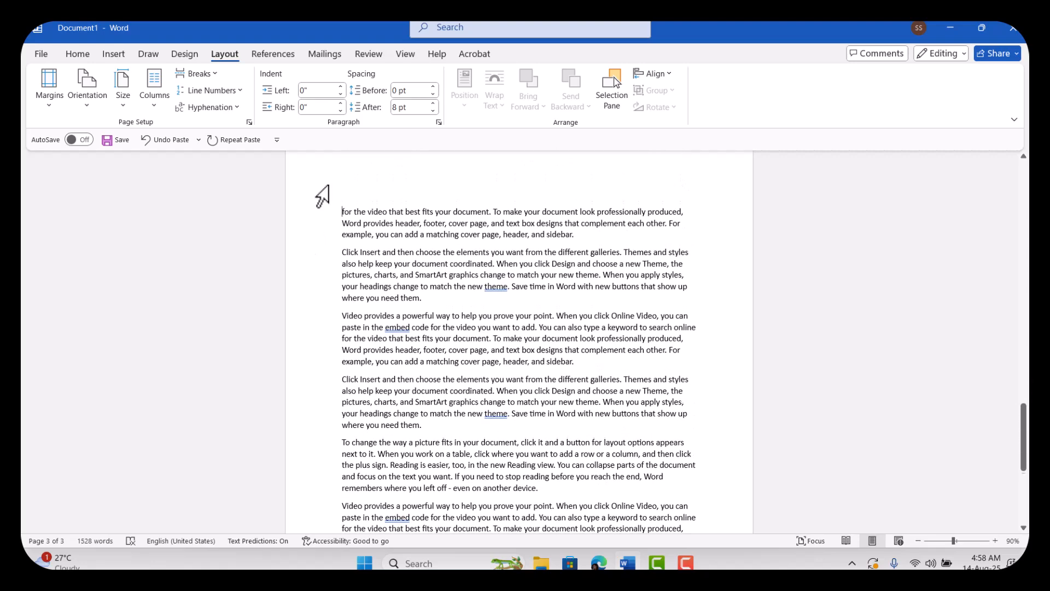
scroll(321, 198, "down", 3)
scroll(322, 196, "up", 2)
scroll(321, 197, "up", 2)
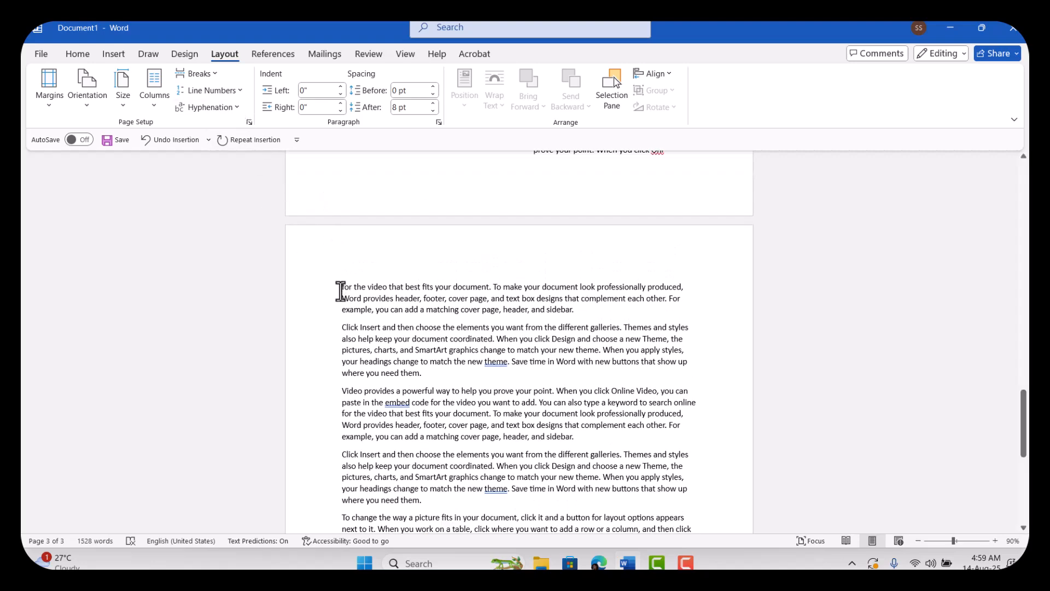
left_click_drag(340, 291, 622, 438)
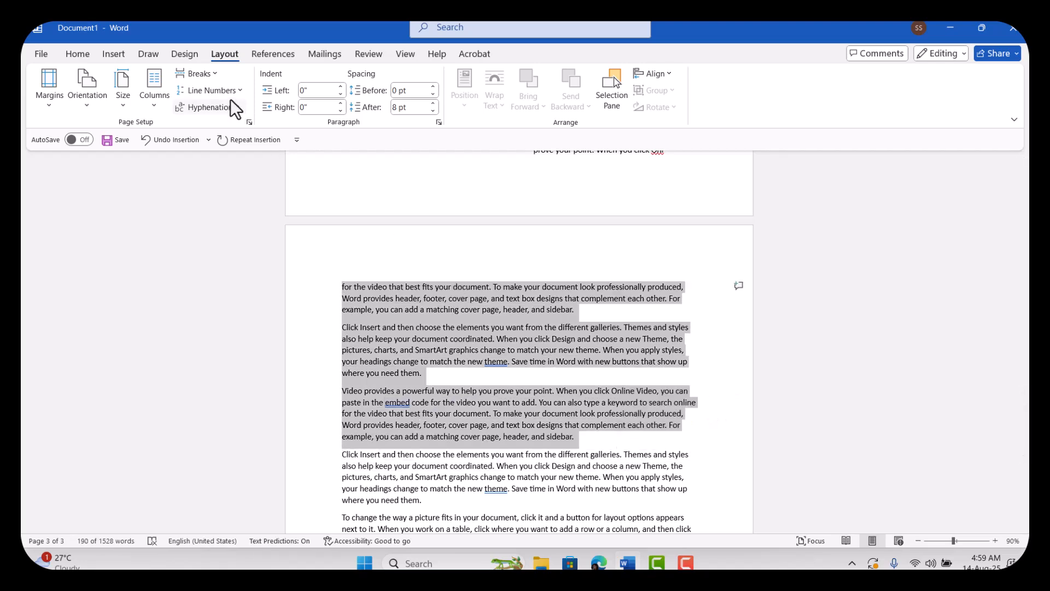
left_click(208, 75)
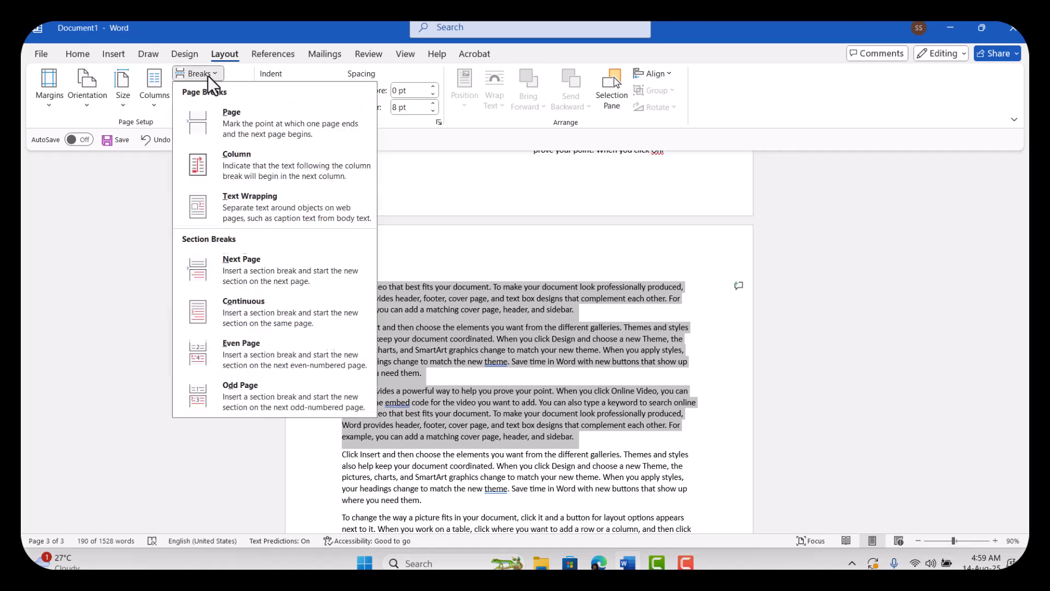
left_click(256, 323)
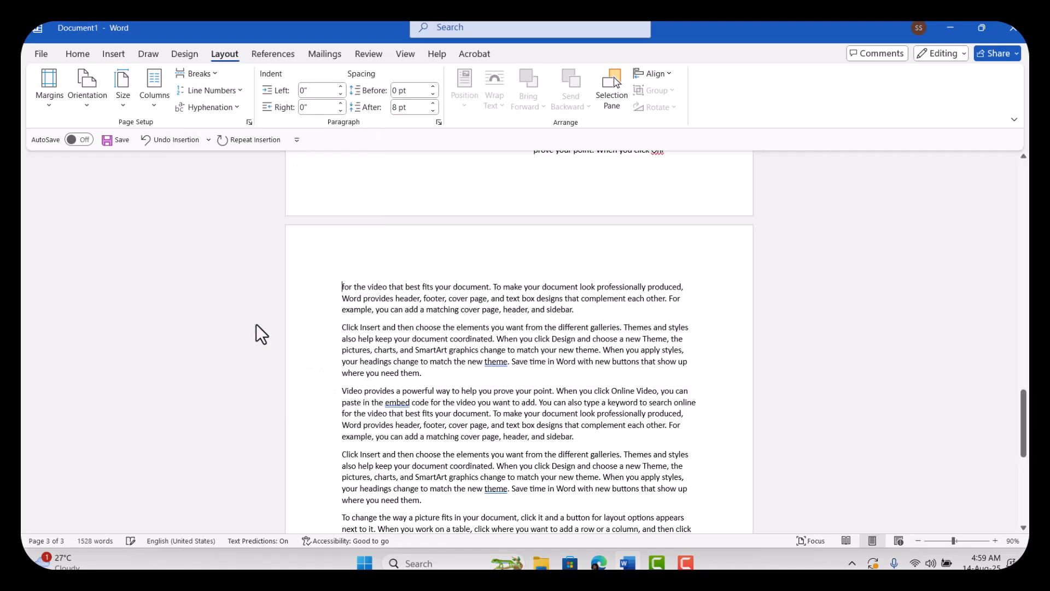
Step: Format the first three paragraphs on the third page as two columns
scroll(546, 424, "down", 3)
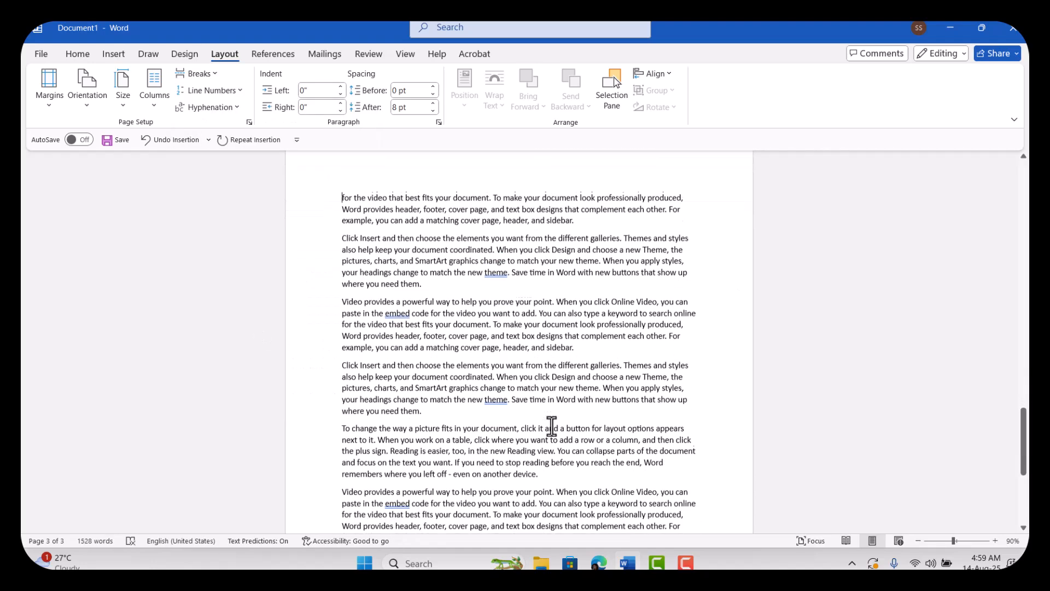
scroll(492, 365, "up", 1)
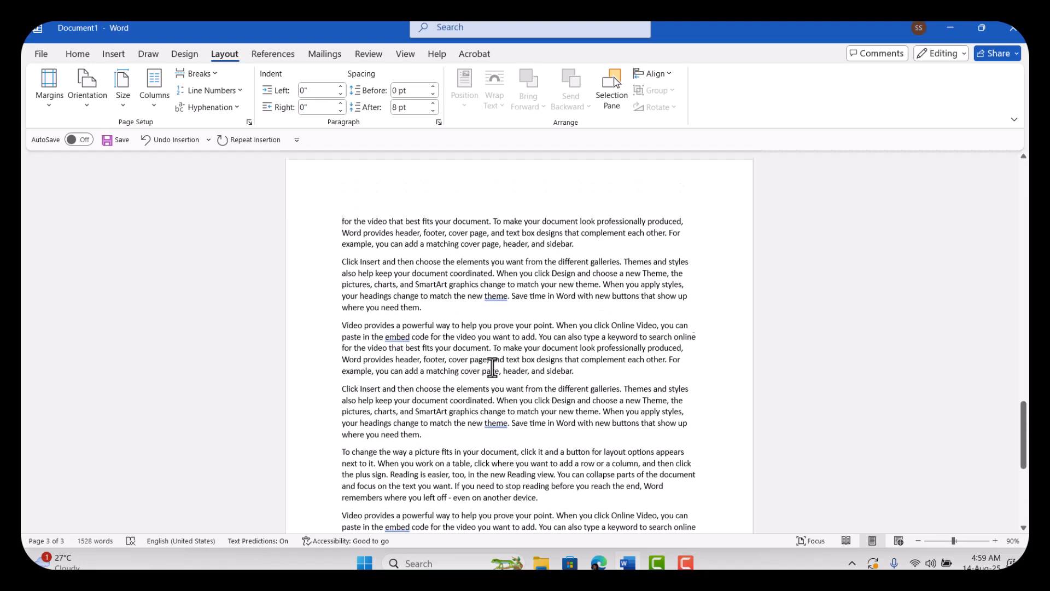
scroll(492, 367, "down", 1)
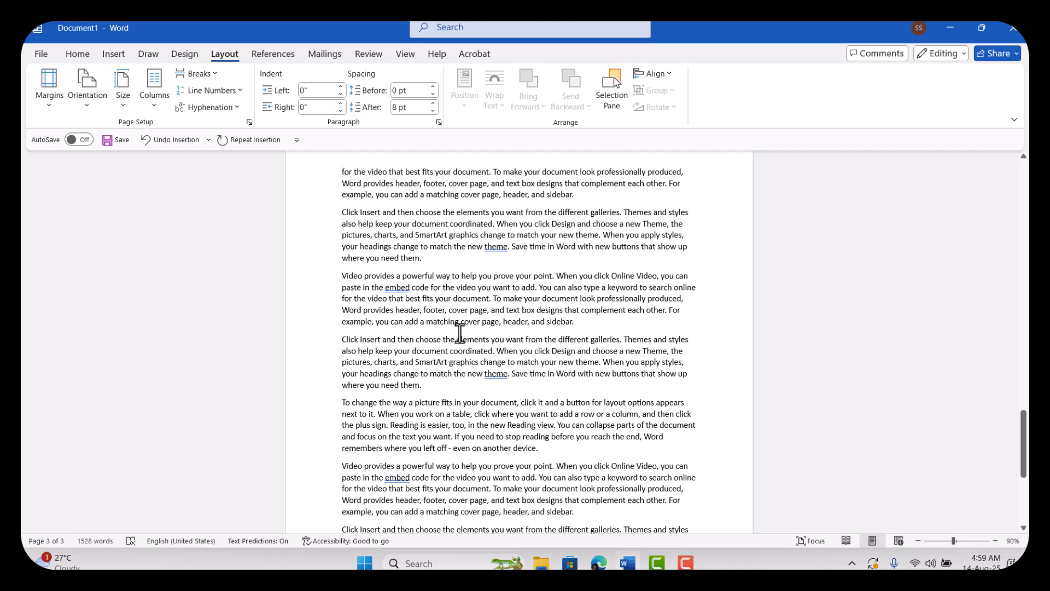
left_click_drag(337, 171, 608, 330)
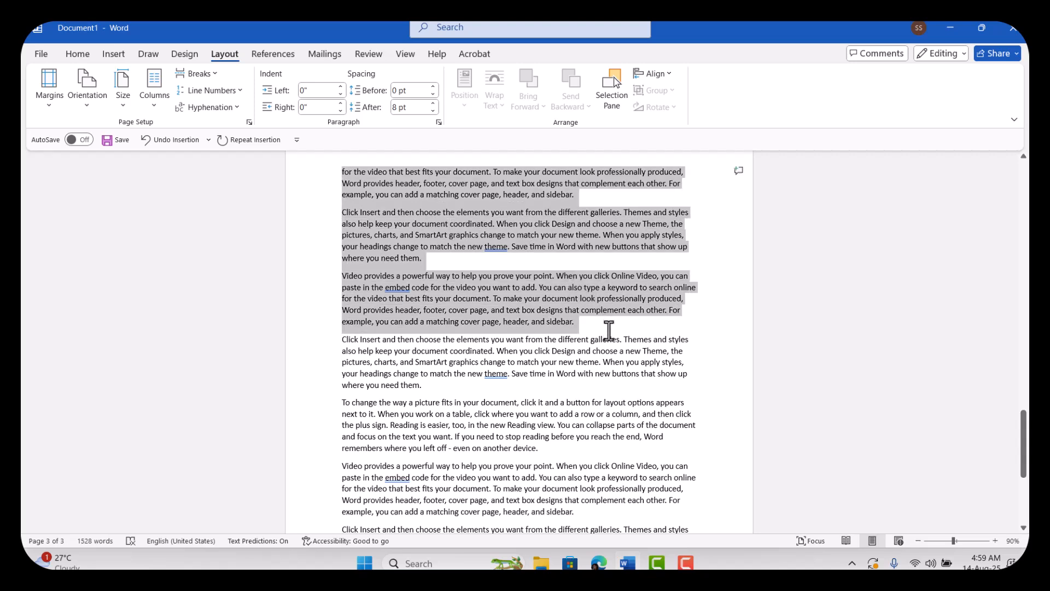
left_click(156, 77)
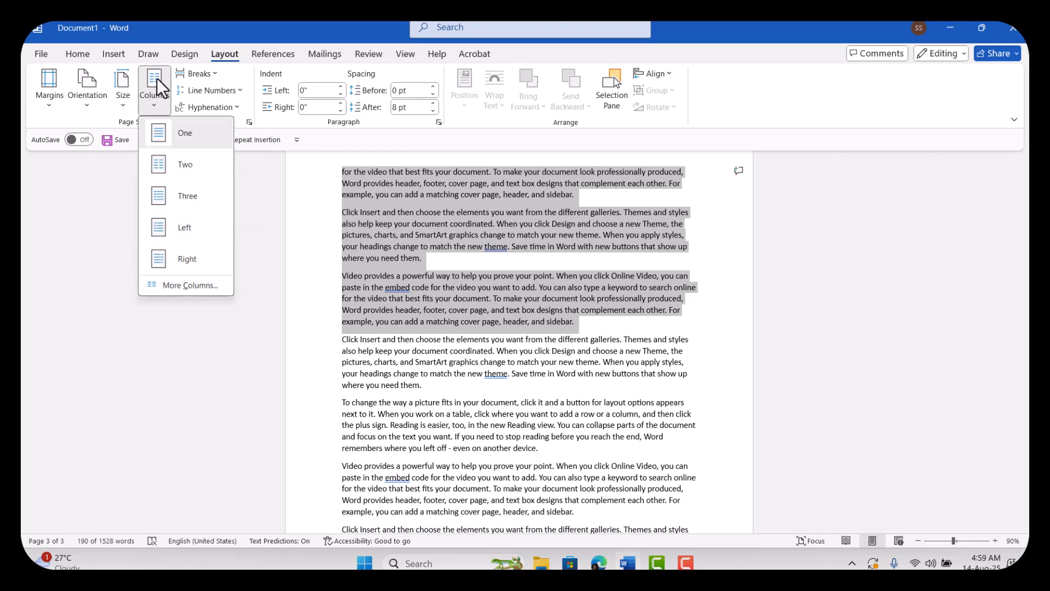
left_click(185, 163)
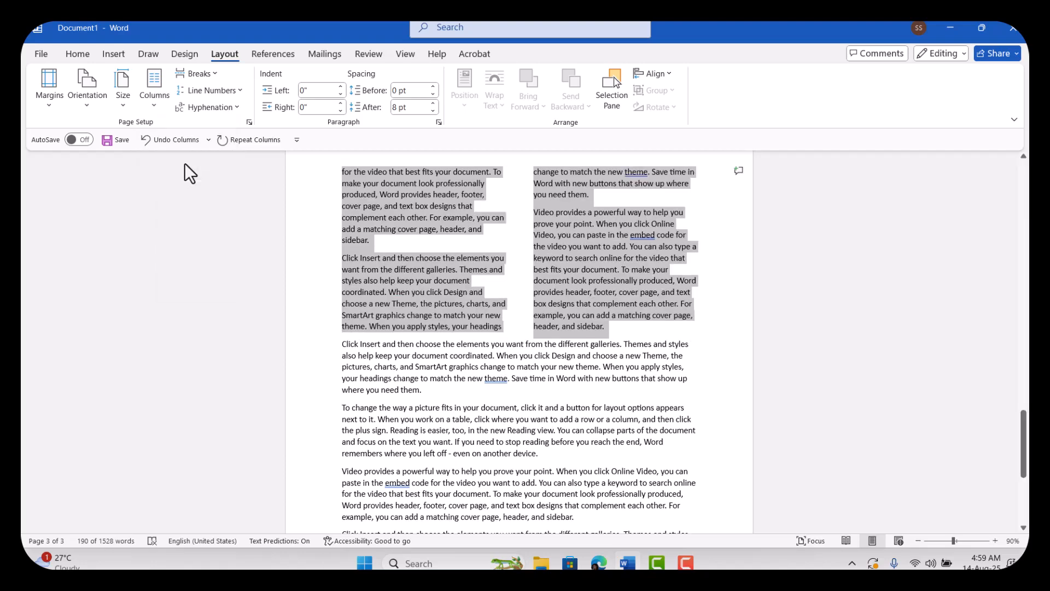
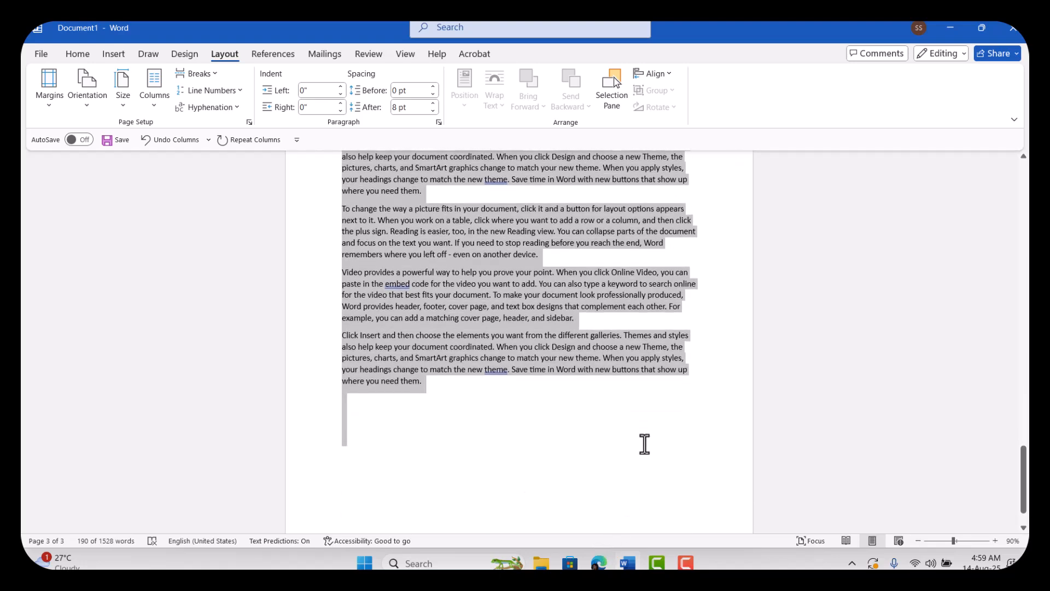
Step: Format the remaining paragraphs on the third page, through the end of the document, as three columns
left_click(156, 100)
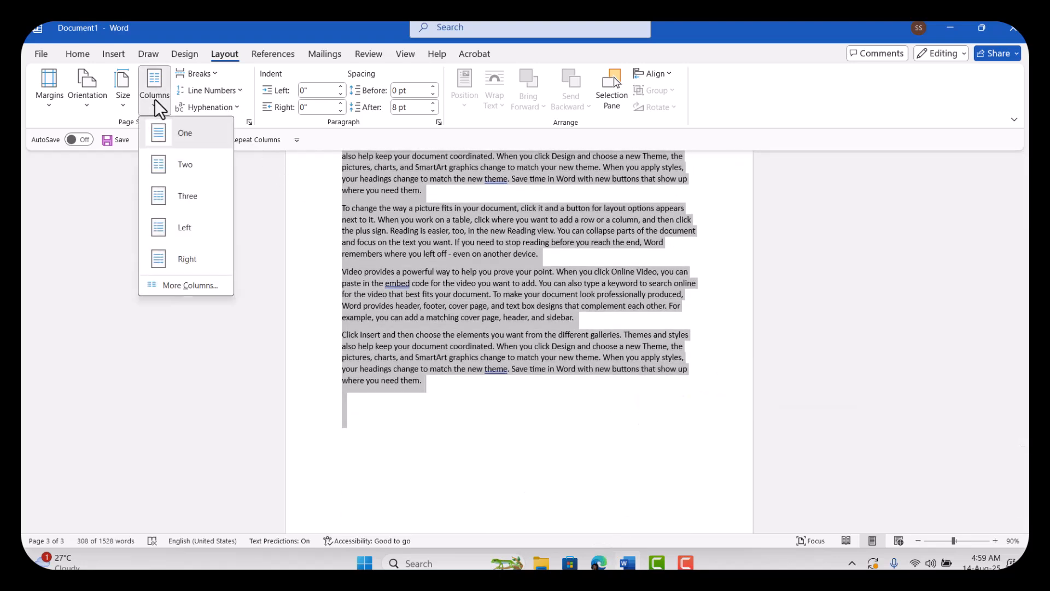
left_click(195, 200)
scroll(556, 297, "up", 5)
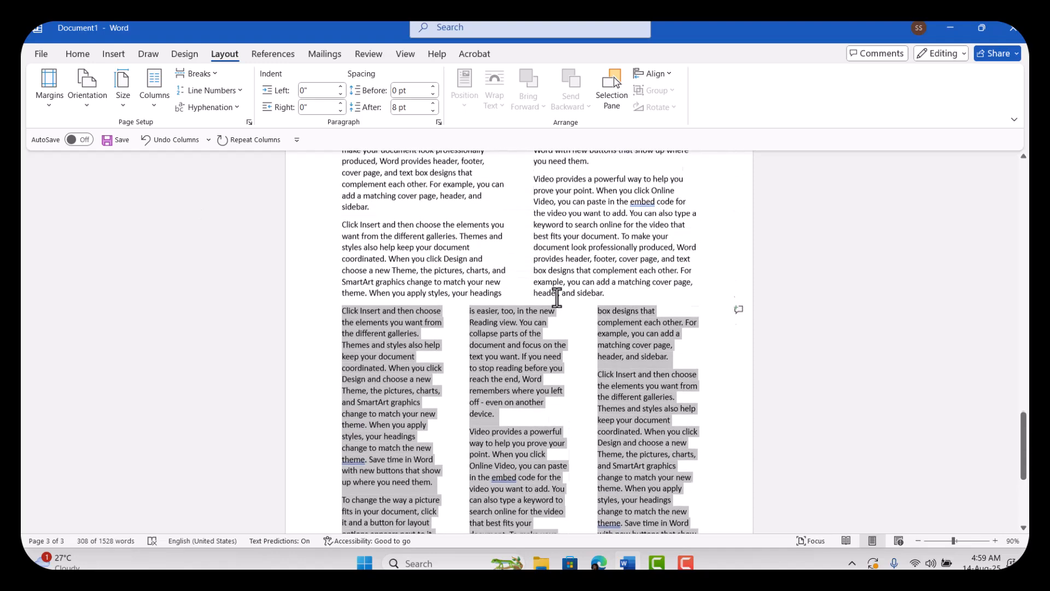
scroll(555, 285, "up", 1)
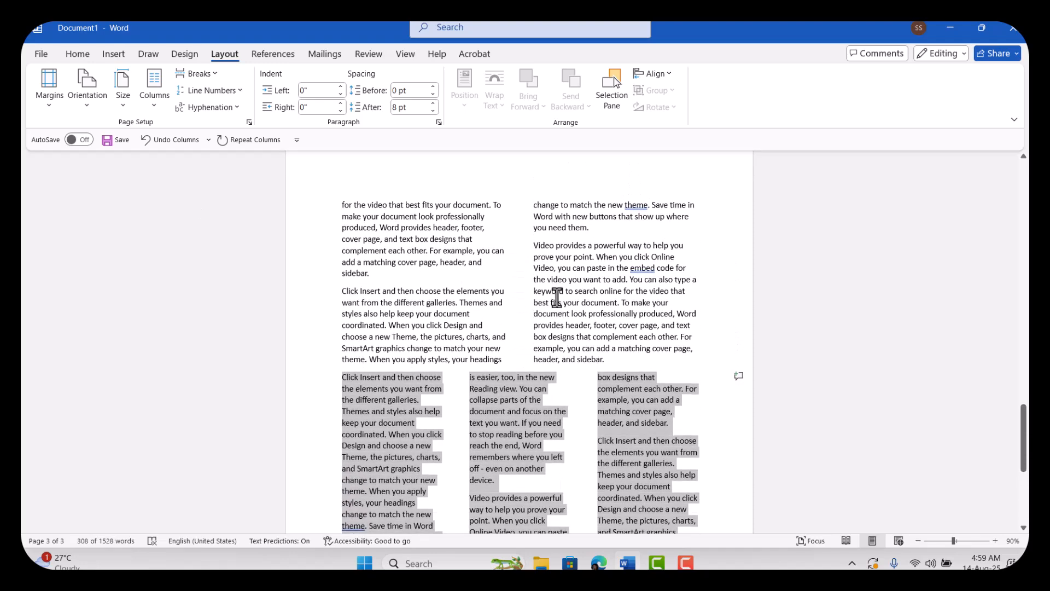
Step: Examine how the two differently formatted column sections share the third page
scroll(487, 291, "down", 4)
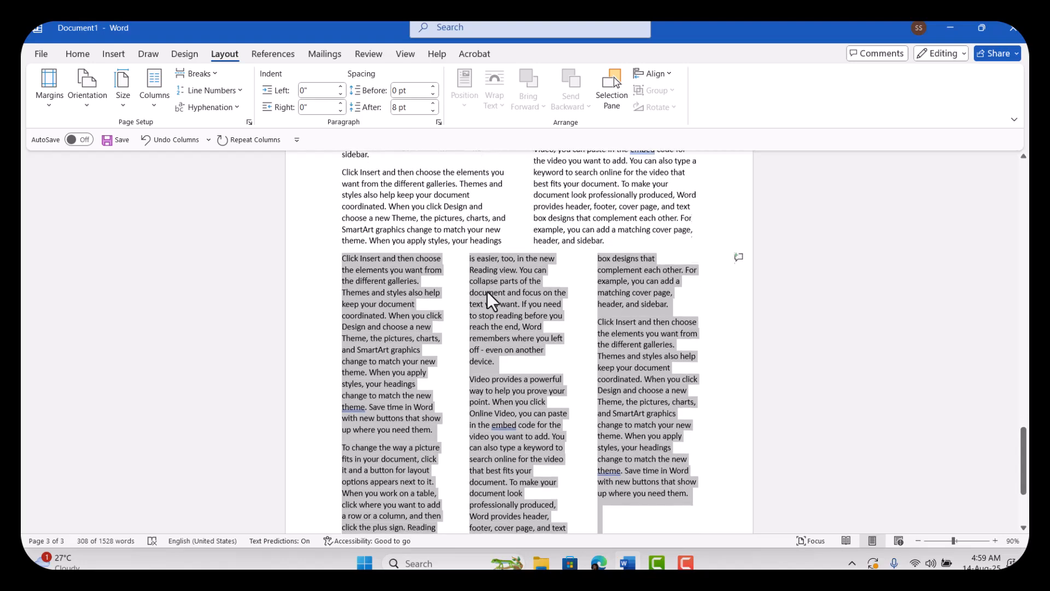
scroll(487, 291, "up", 2)
scroll(487, 291, "up", 4)
scroll(487, 291, "down", 2)
scroll(486, 291, "up", 3)
scroll(487, 291, "down", 4)
scroll(486, 291, "up", 3)
scroll(486, 291, "down", 2)
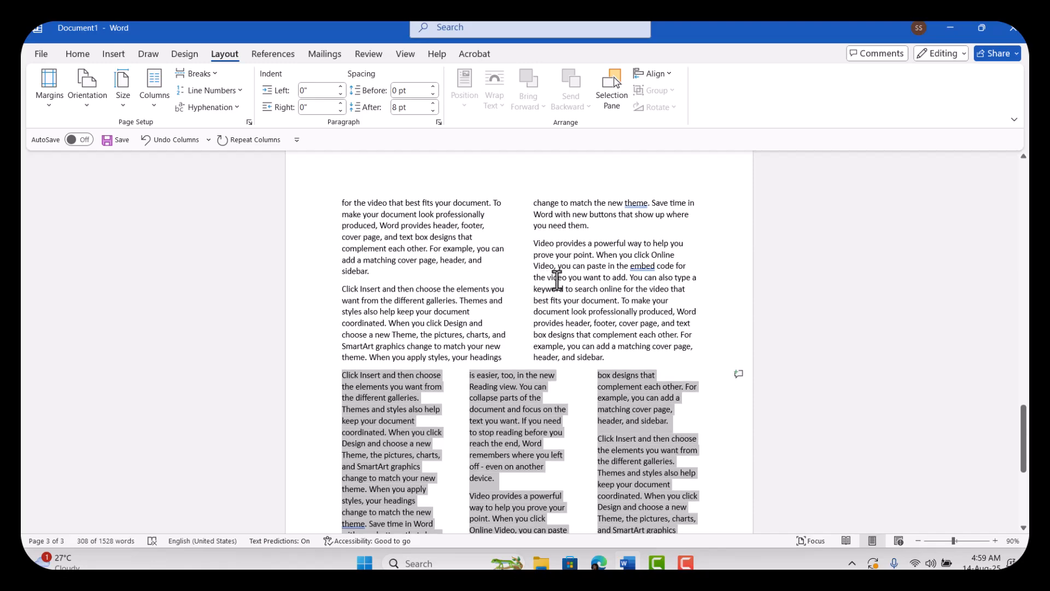
Step: Compare the column layouts of the first and second pages with the third page, consulting the available section break types
scroll(557, 280, "down", 2)
scroll(557, 280, "up", 14)
scroll(556, 280, "up", 18)
scroll(556, 280, "up", 5)
scroll(556, 280, "down", 10)
scroll(557, 280, "down", 7)
scroll(557, 280, "up", 5)
scroll(556, 280, "down", 1)
scroll(556, 280, "up", 7)
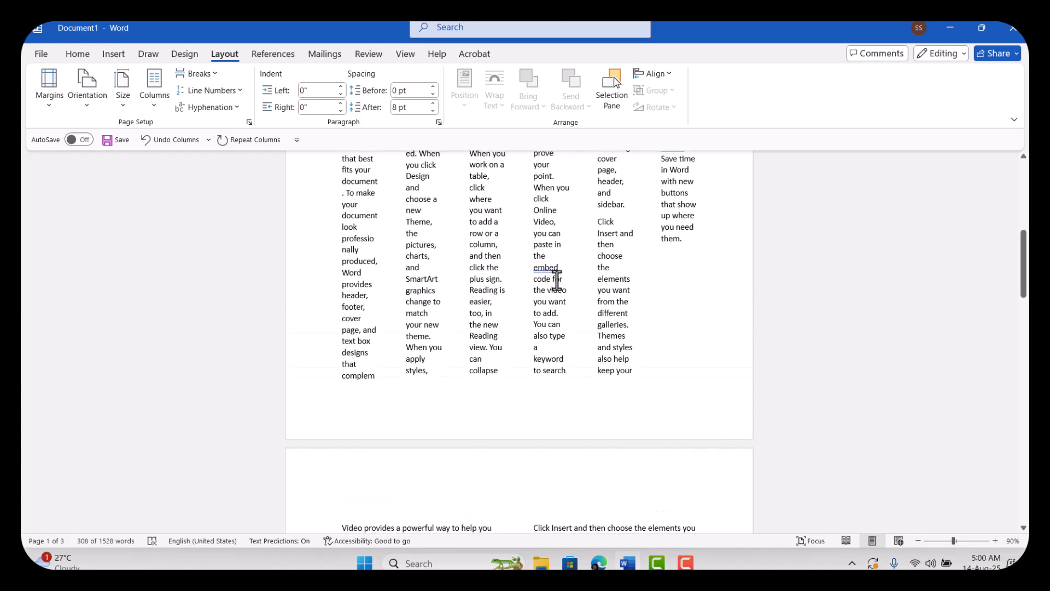
left_click(215, 78)
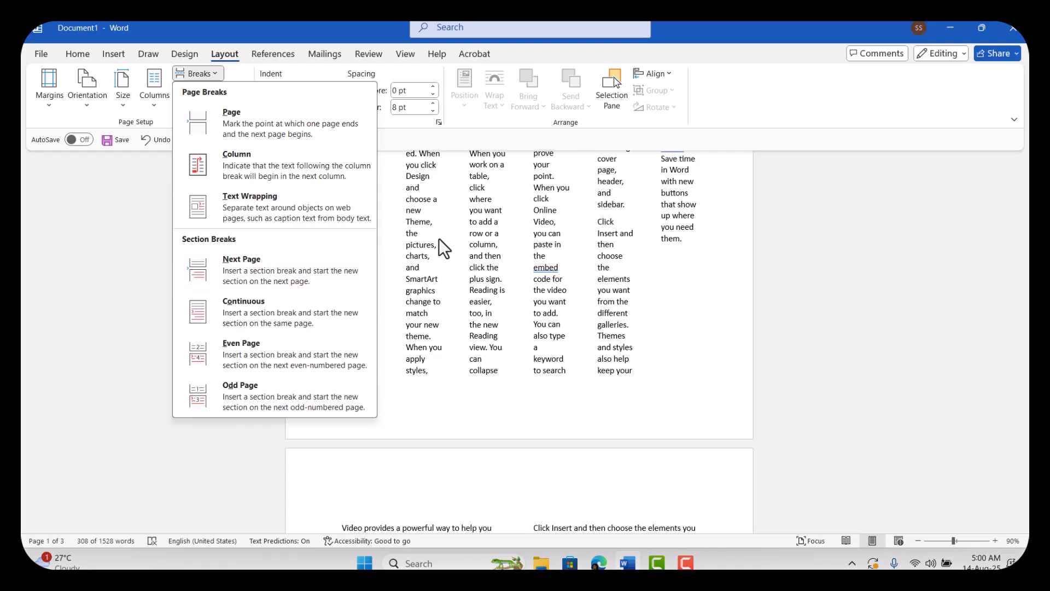
left_click(531, 291)
scroll(514, 251, "down", 12)
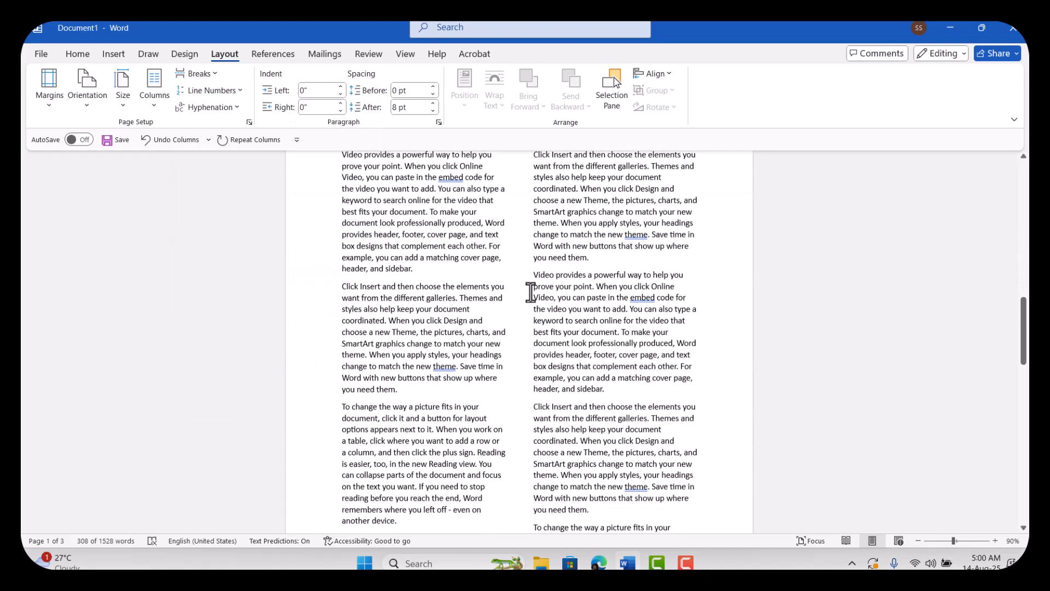
scroll(508, 217, "down", 14)
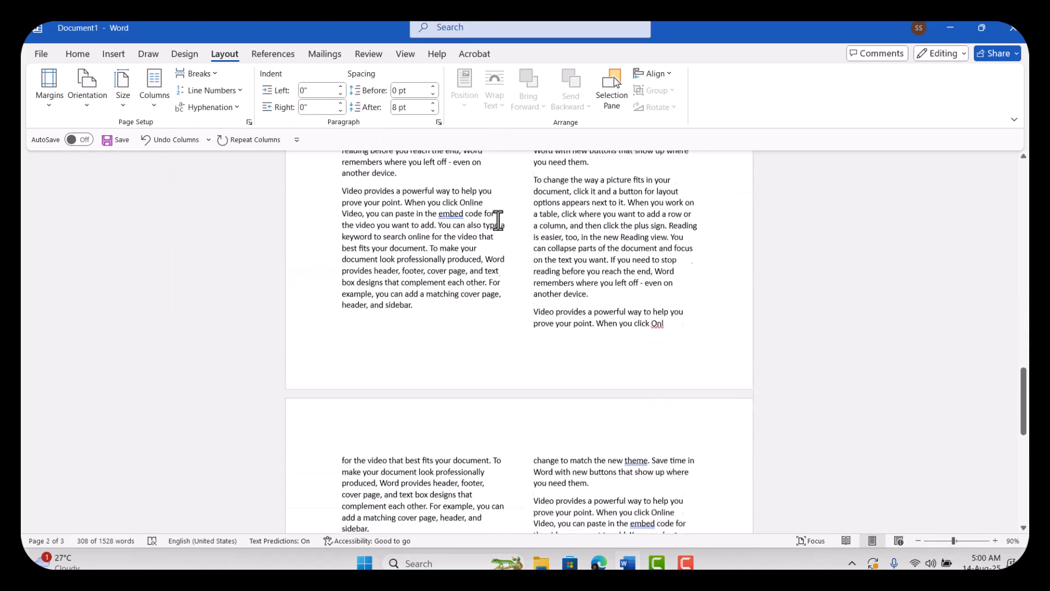
scroll(498, 220, "down", 3)
scroll(497, 221, "up", 3)
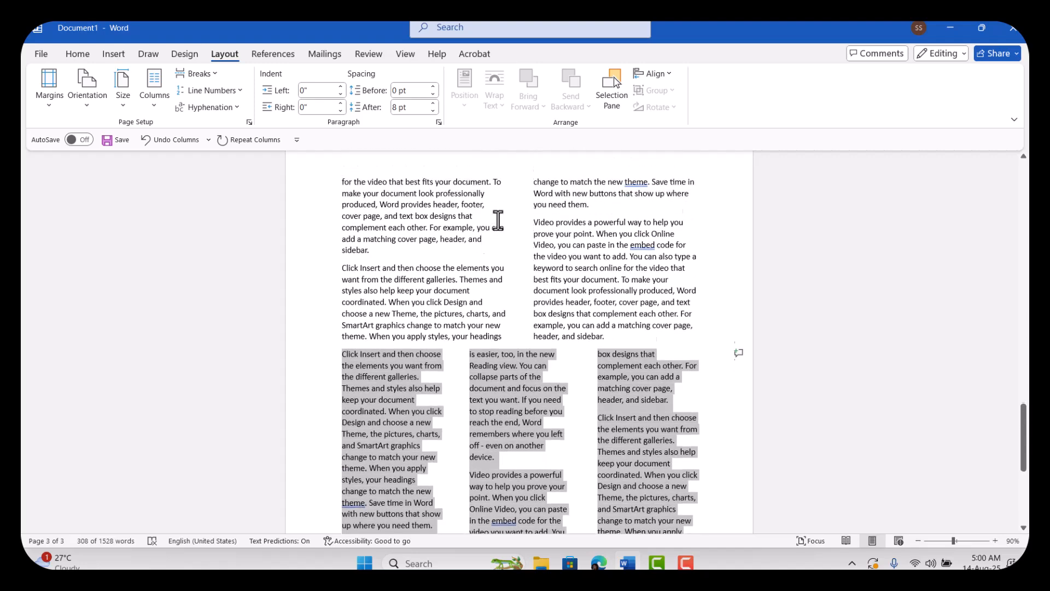
Step: Review the Continuous section break option against the third page's mixed column layout, and deselect the text
left_click(199, 75)
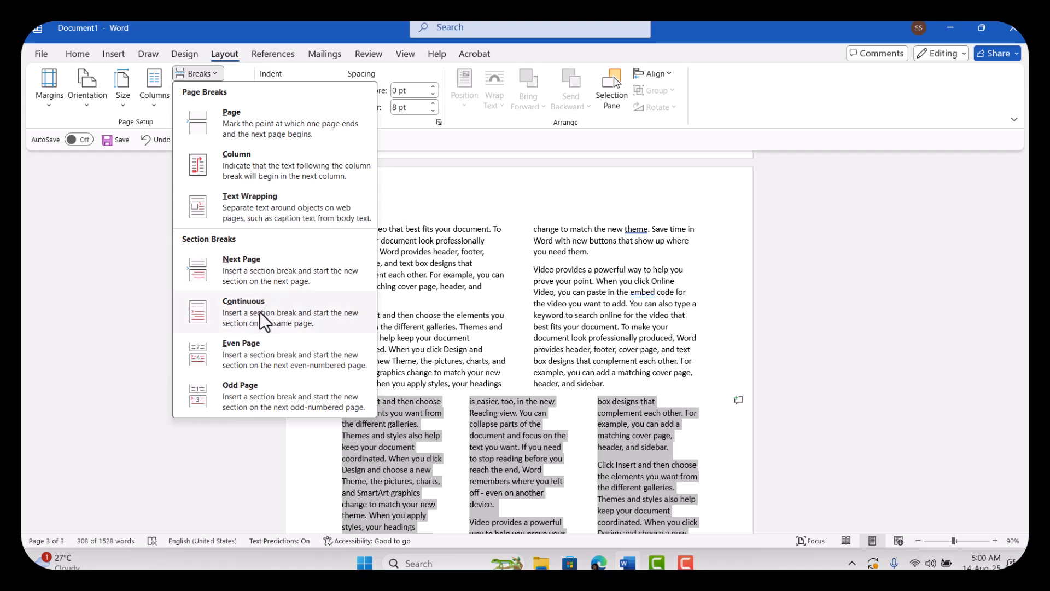
left_click(599, 392)
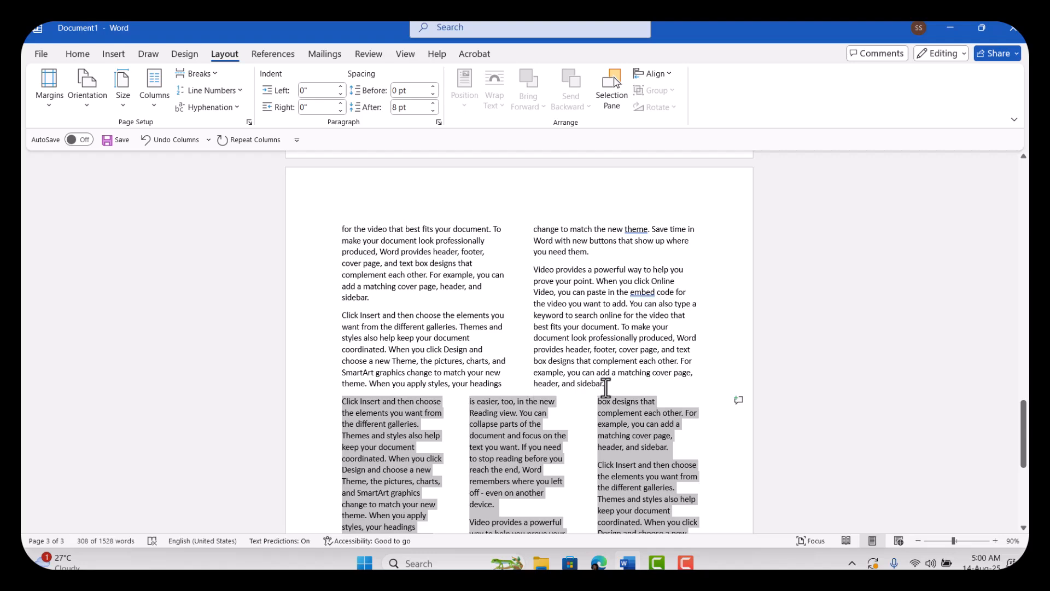
scroll(605, 386, "down", 3)
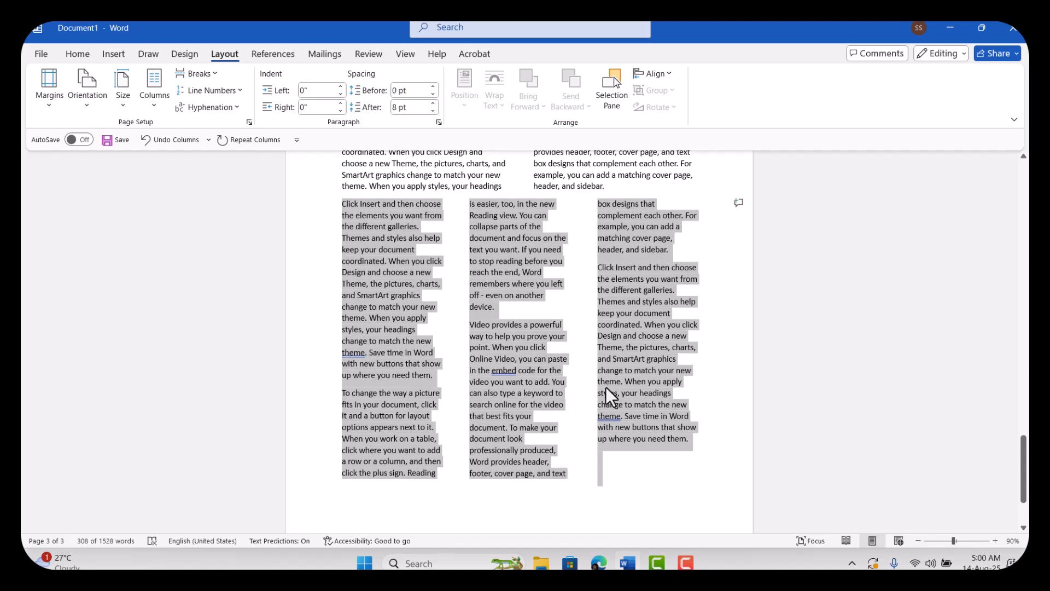
scroll(534, 343, "up", 3)
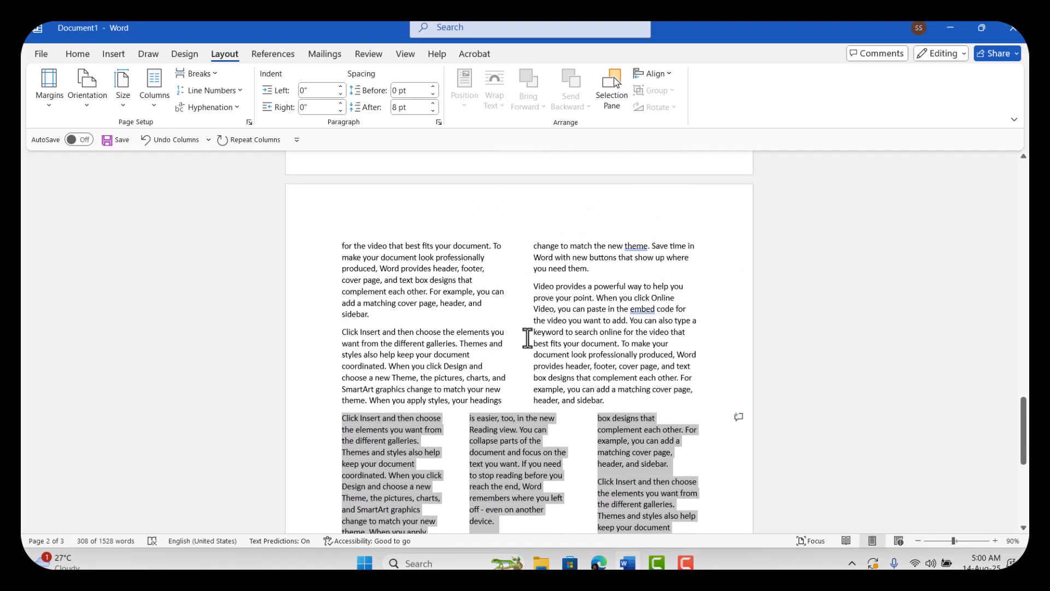
scroll(577, 342, "down", 3)
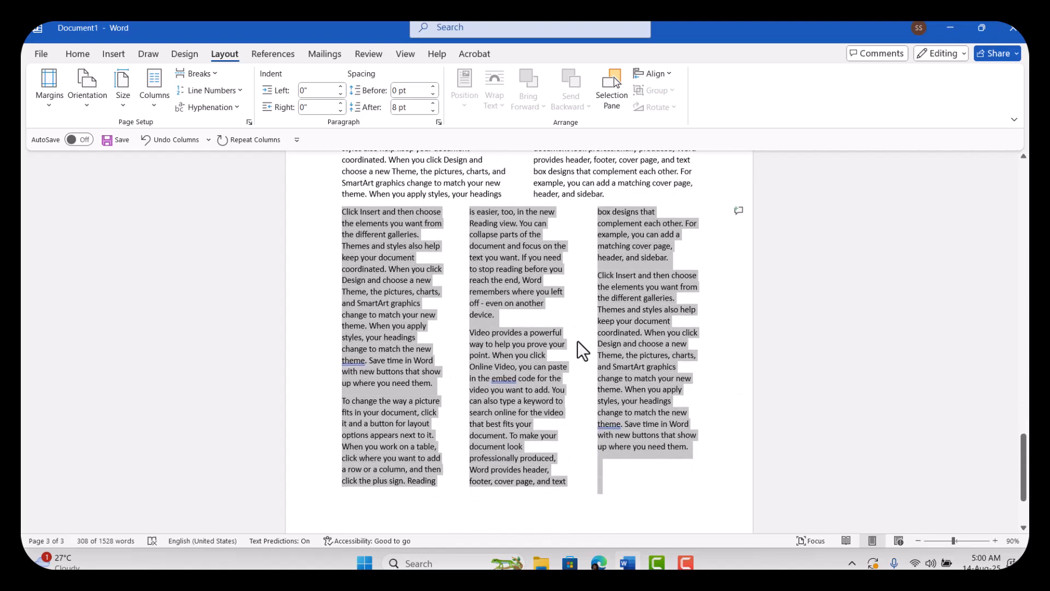
scroll(577, 342, "down", 2)
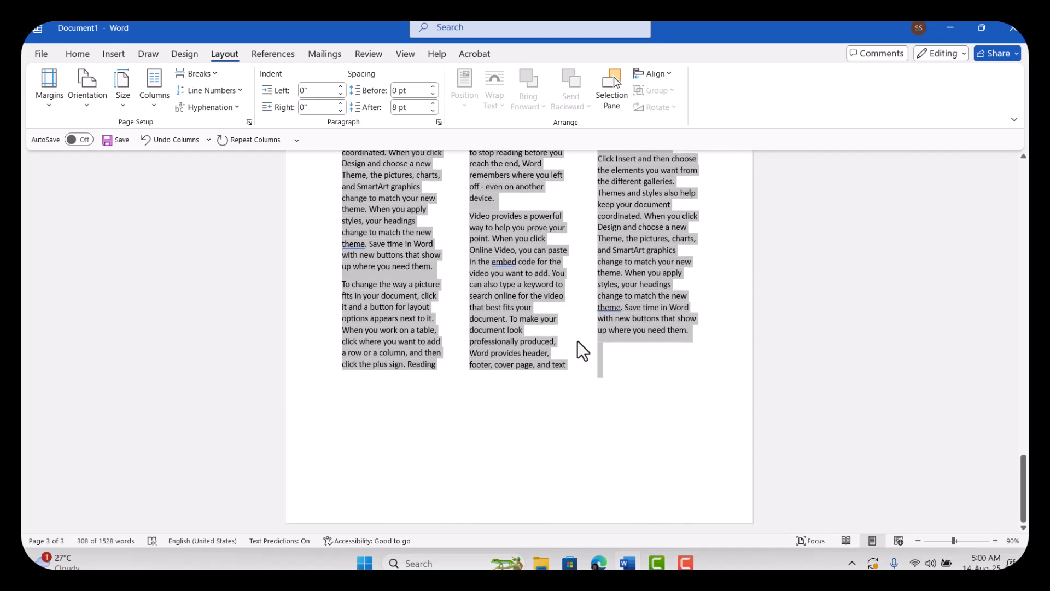
left_click(626, 404)
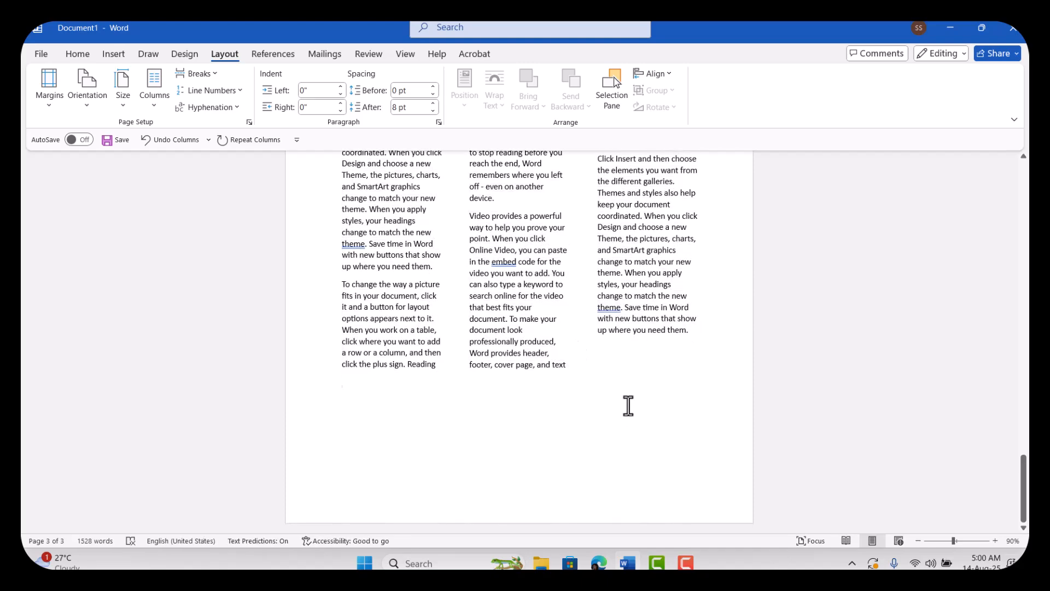
Step: Return to the beginning of the first page and review the Even Page and Odd Page section break options
scroll(628, 404, "up", 15)
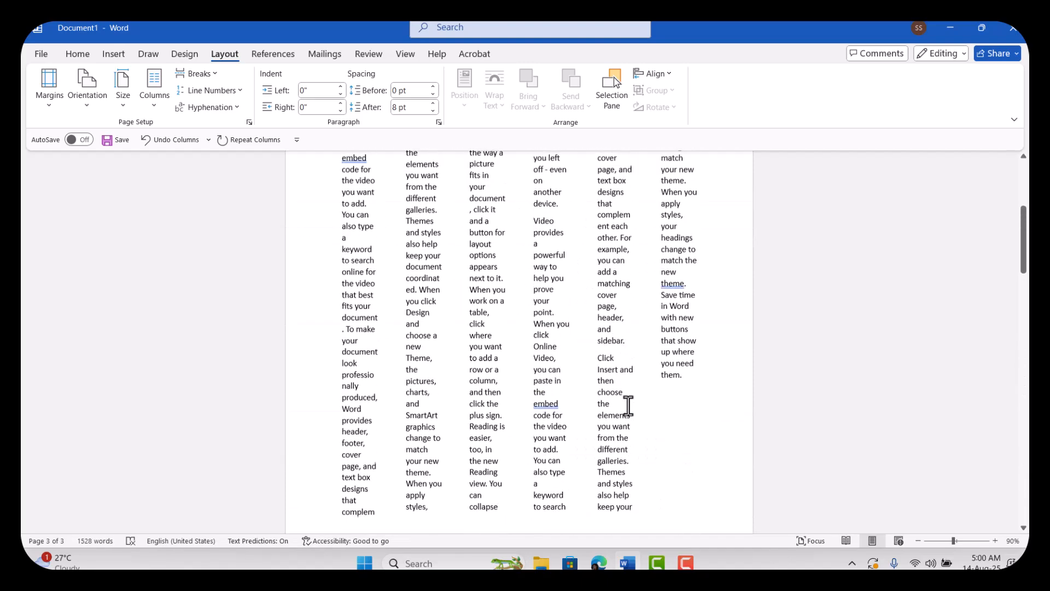
scroll(627, 405, "up", 1)
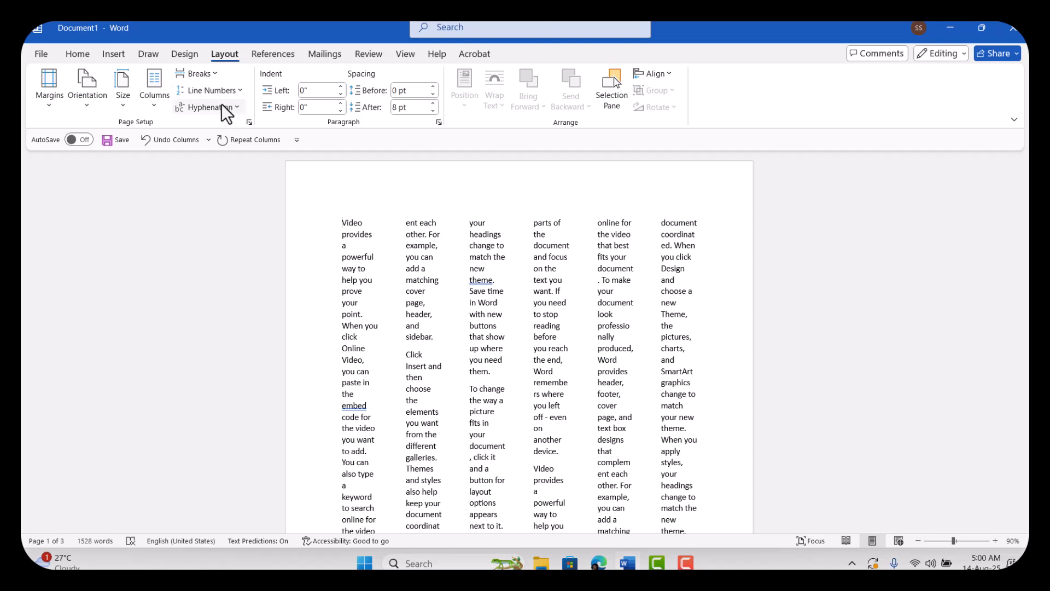
left_click(209, 73)
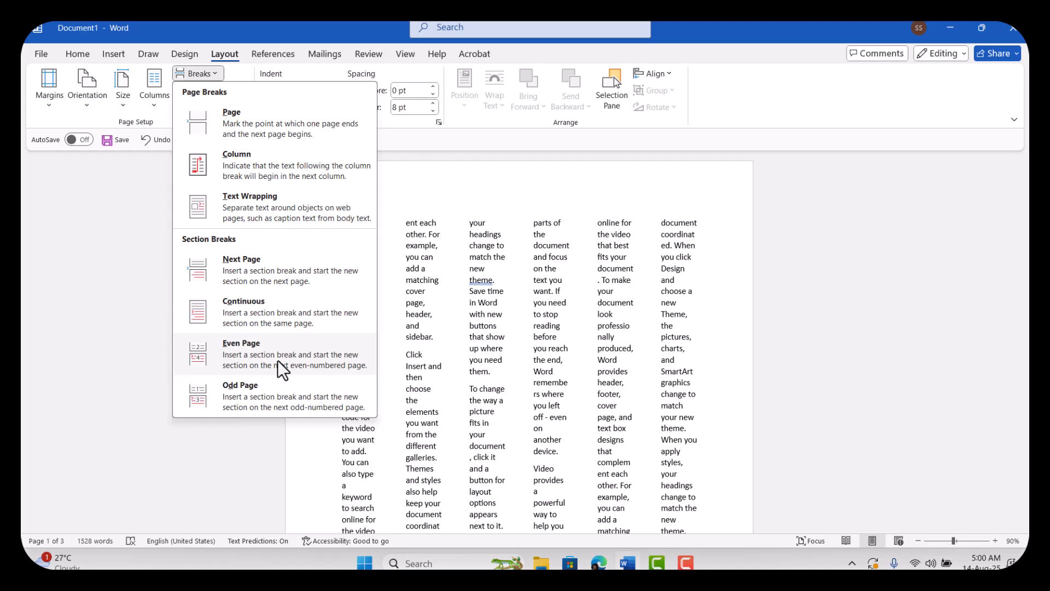
key("Escape")
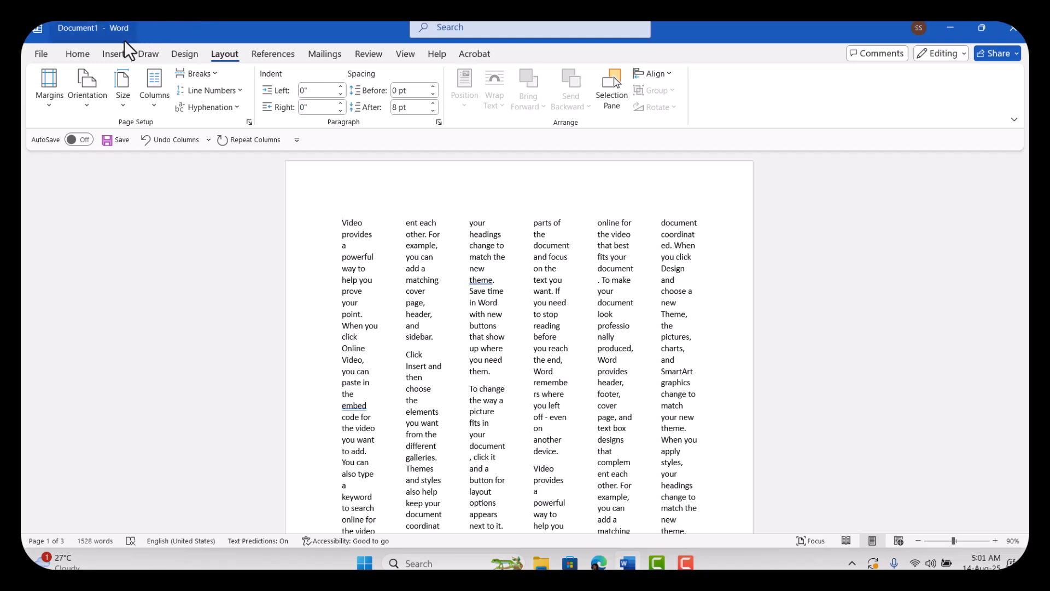
Step: Add Plain Number 2 page numbers at the top of the pages and return to the body text
left_click(113, 54)
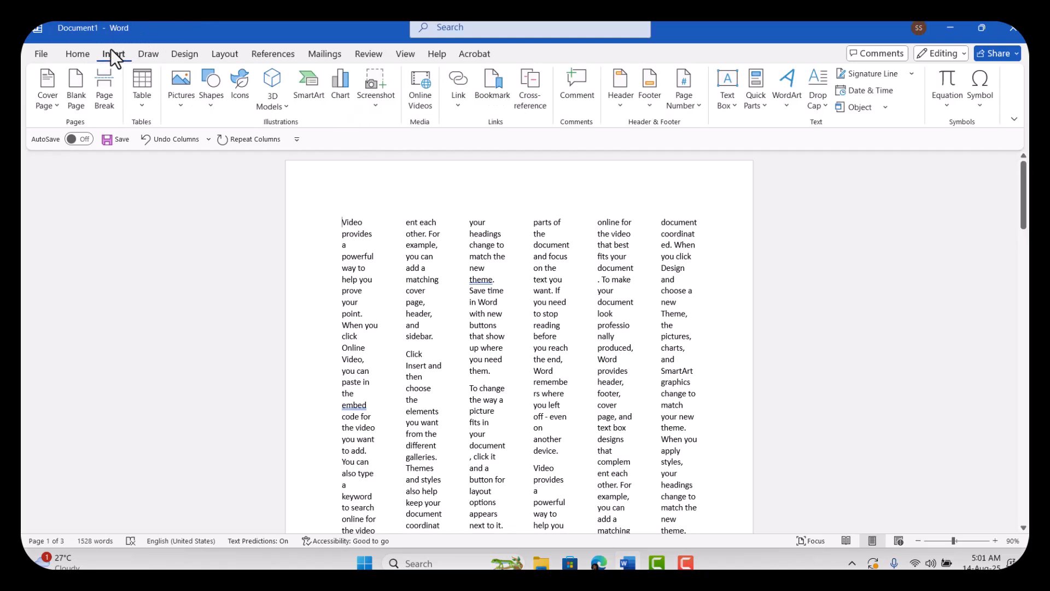
left_click(688, 104)
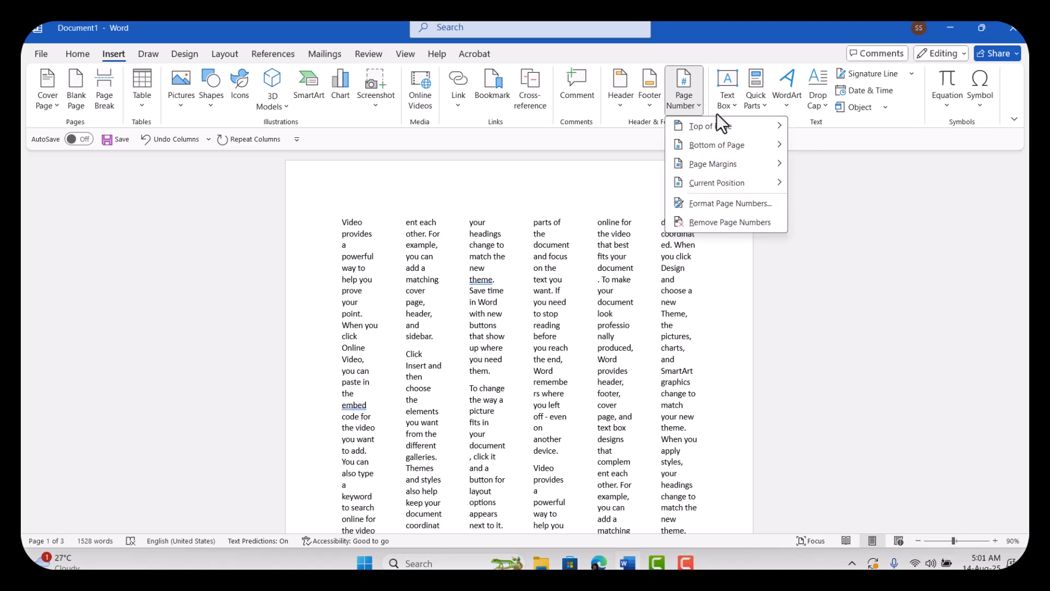
mouse_move(718, 125)
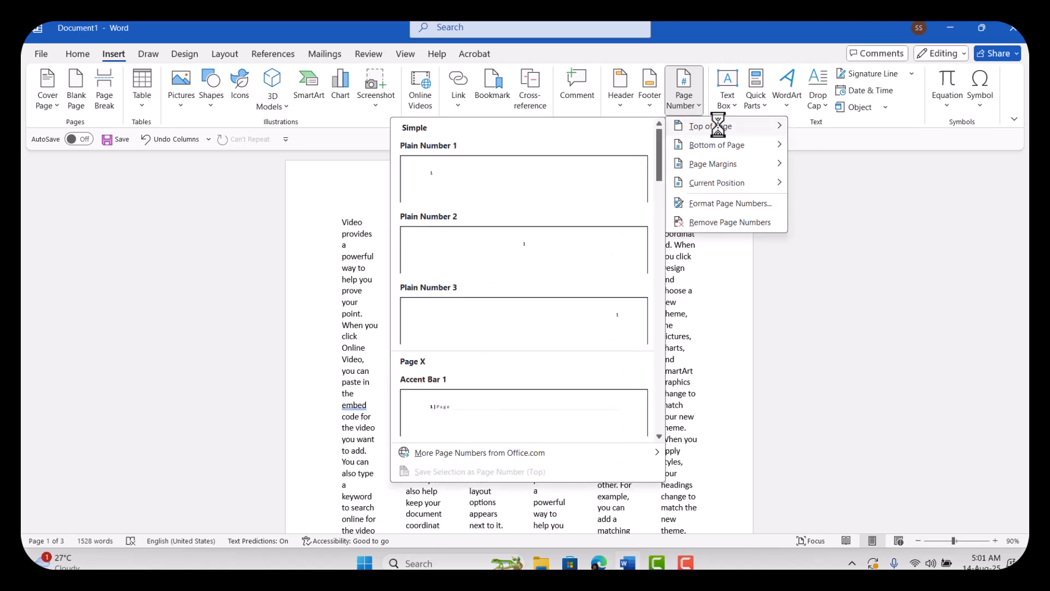
left_click(544, 245)
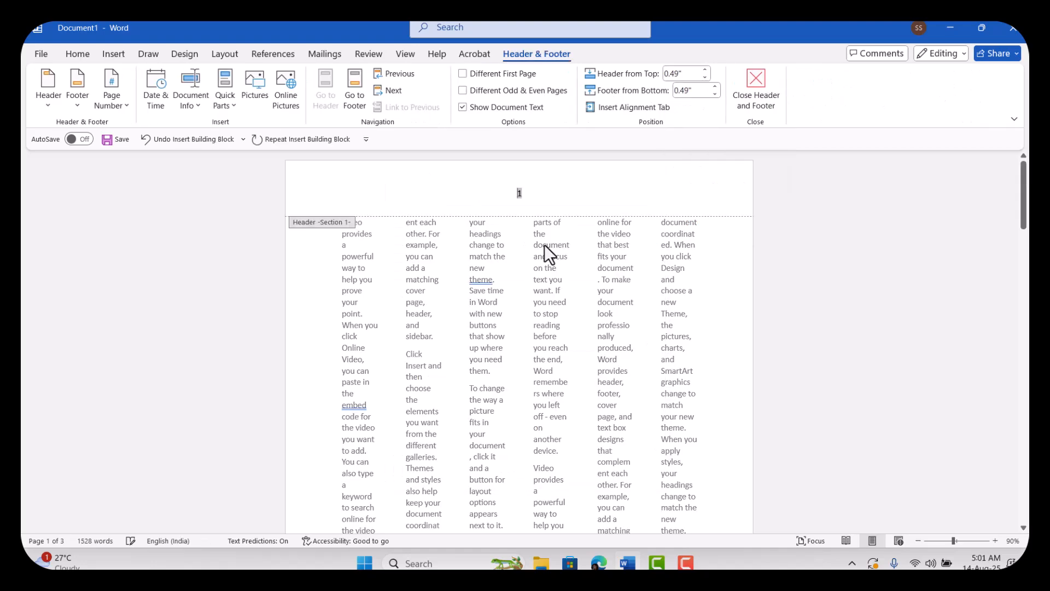
double_click(316, 248)
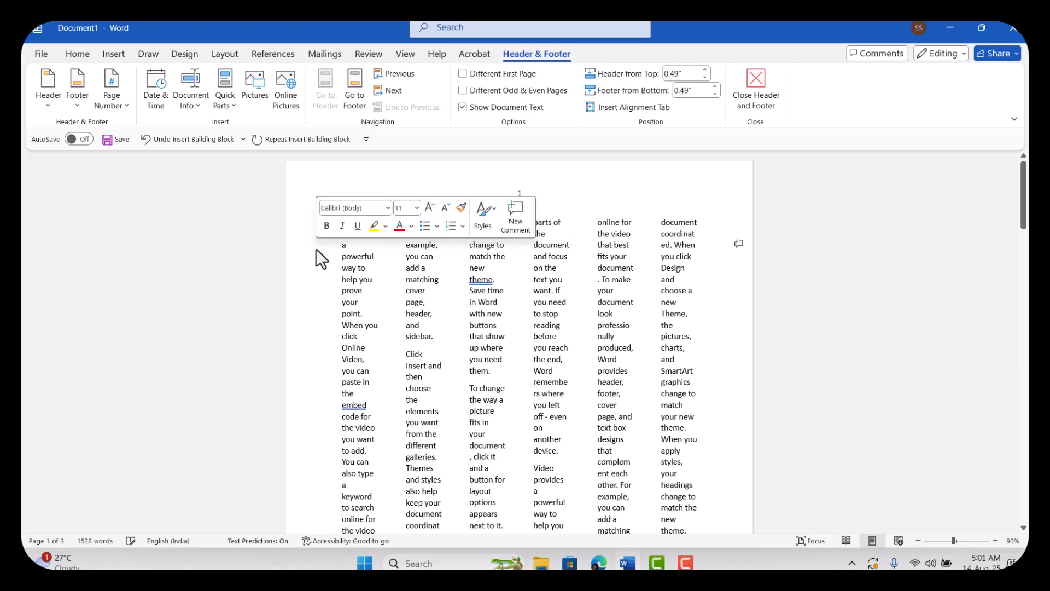
Step: Check the page numbers in the headers of all three pages and return to the first page
scroll(481, 345, "down", 5)
scroll(485, 348, "down", 10)
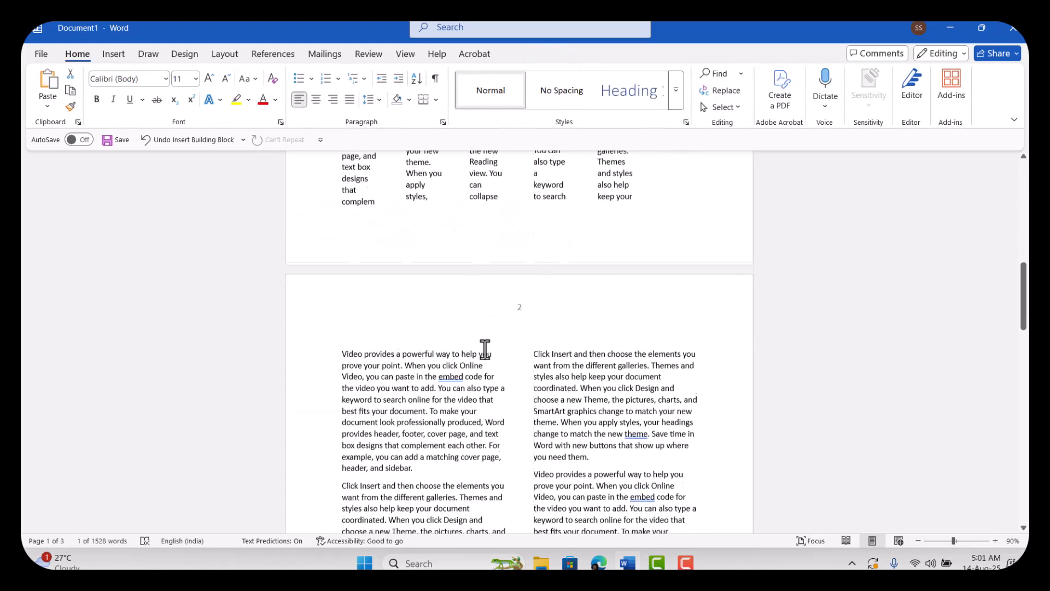
scroll(485, 350, "down", 5)
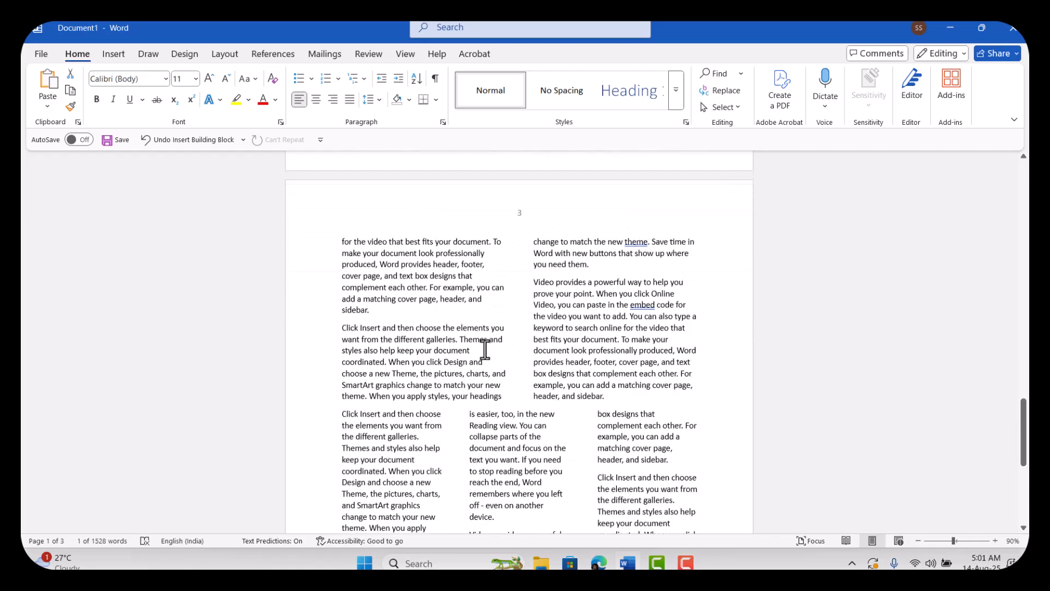
scroll(485, 350, "up", 10)
scroll(485, 348, "up", 5)
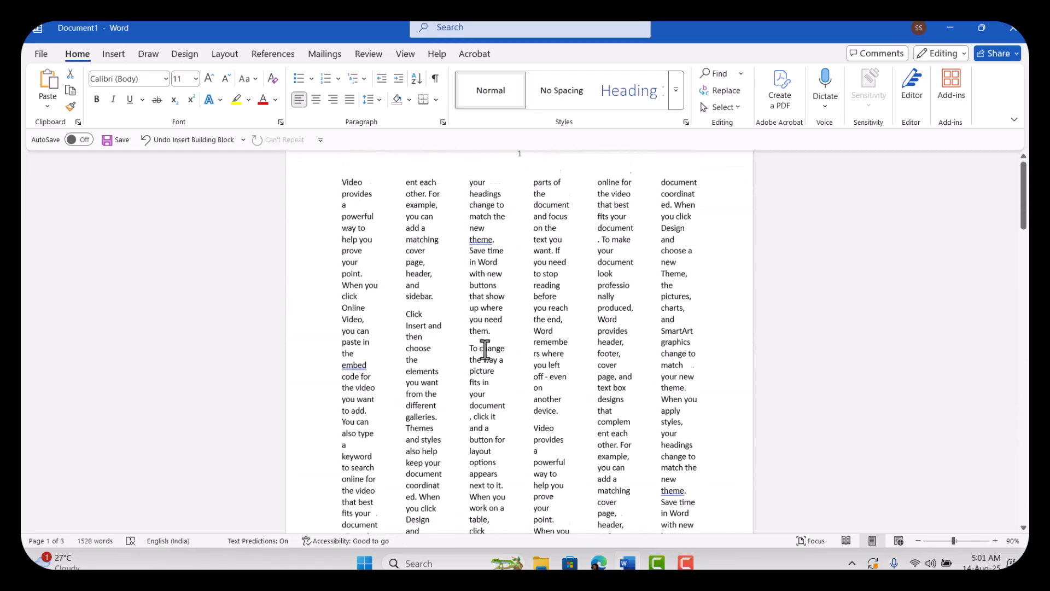
scroll(485, 348, "down", 6)
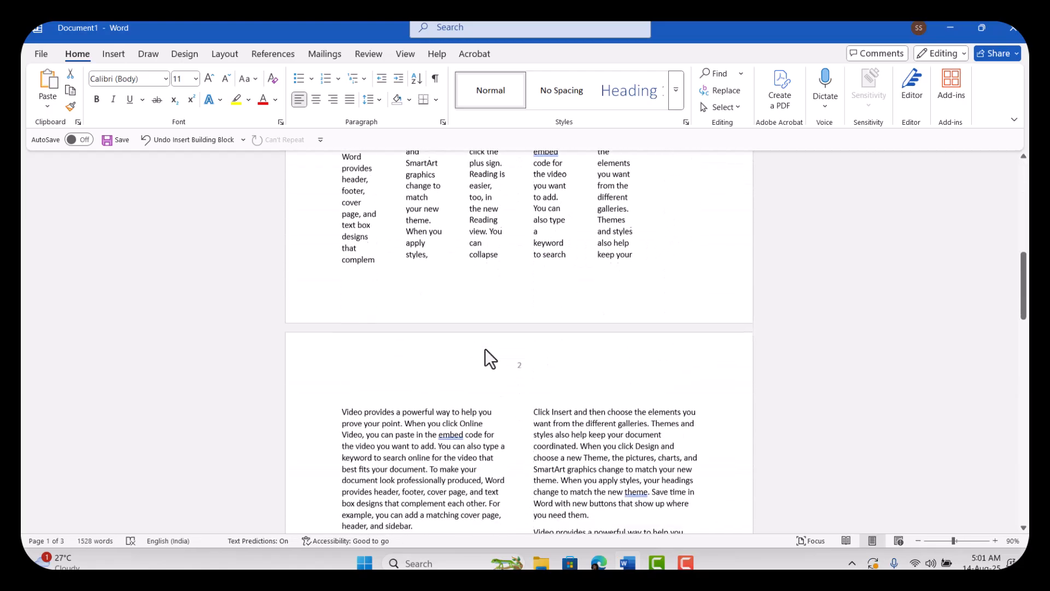
scroll(485, 349, "down", 4)
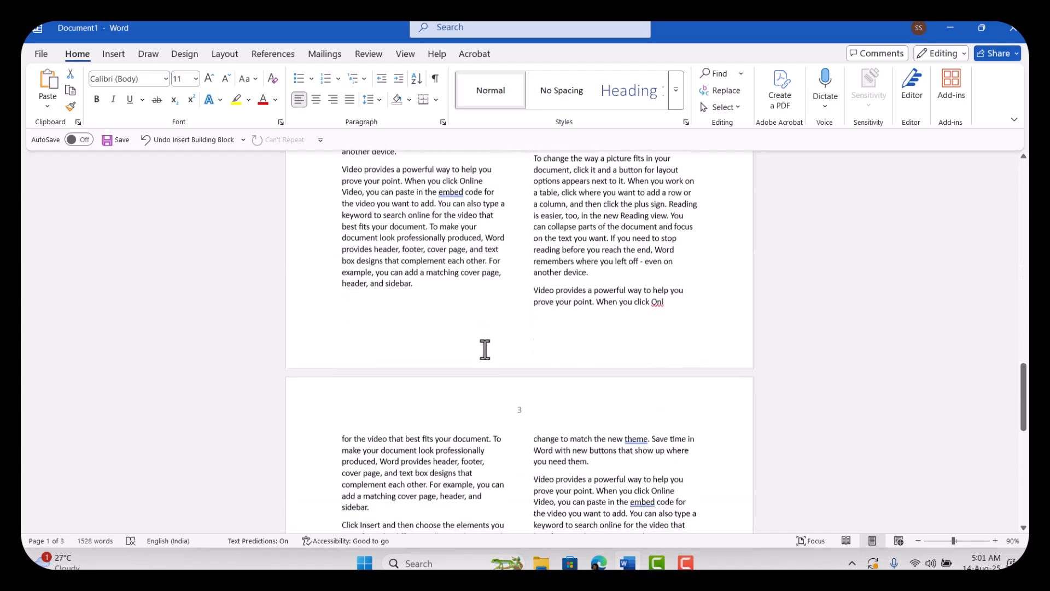
scroll(485, 348, "up", 10)
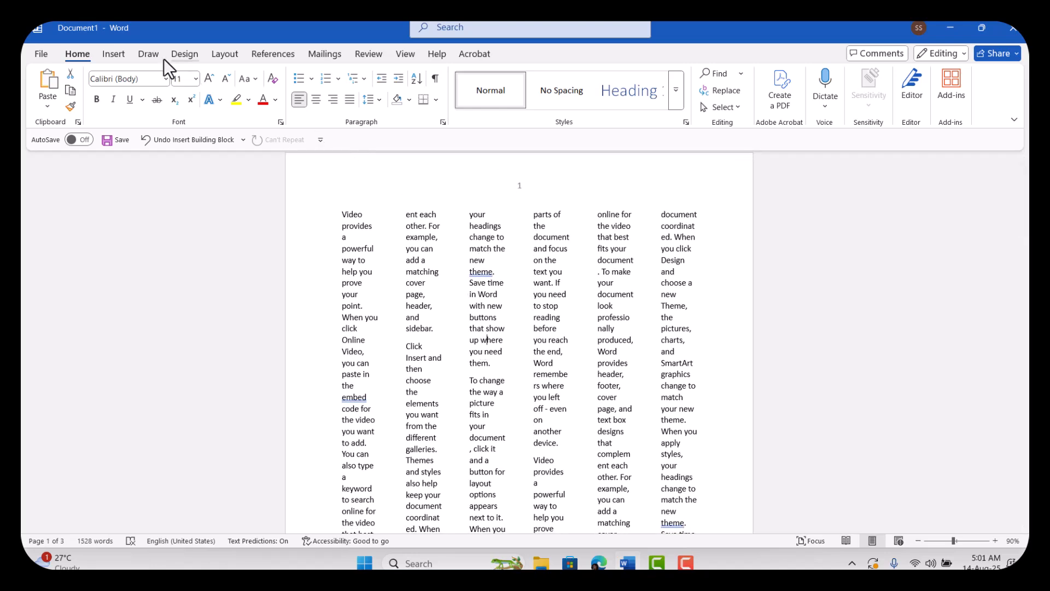
Step: Review the Even Page and other section break options against the page numbering on pages 2 and 3
left_click(222, 52)
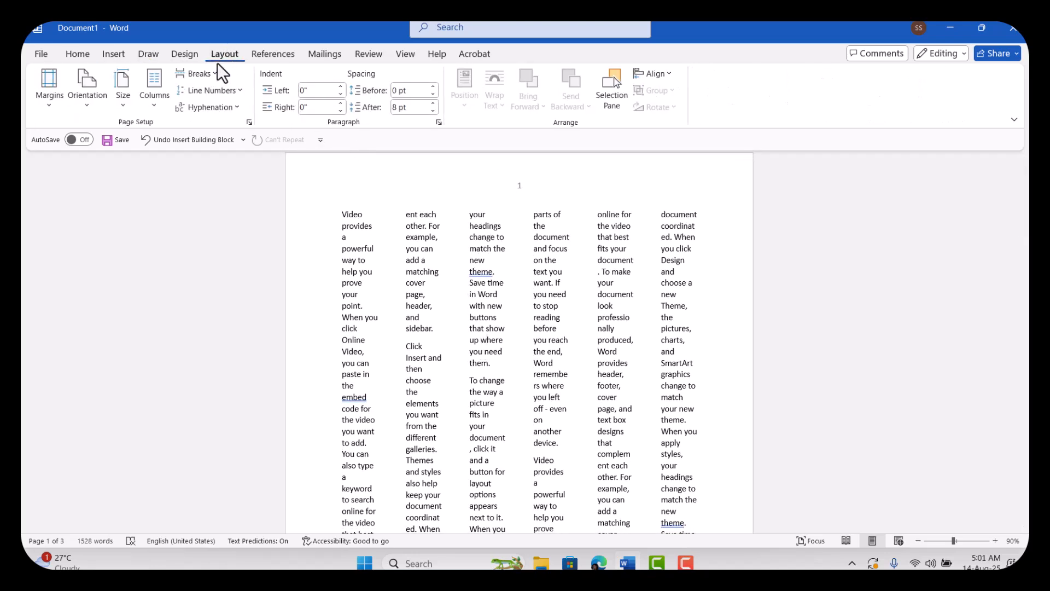
left_click(212, 72)
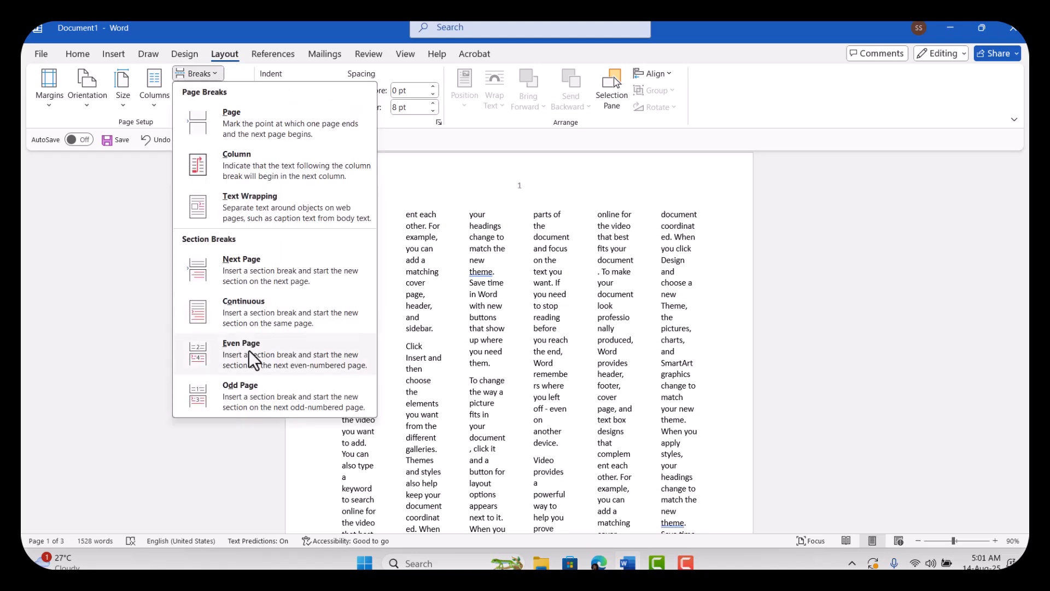
left_click(556, 362)
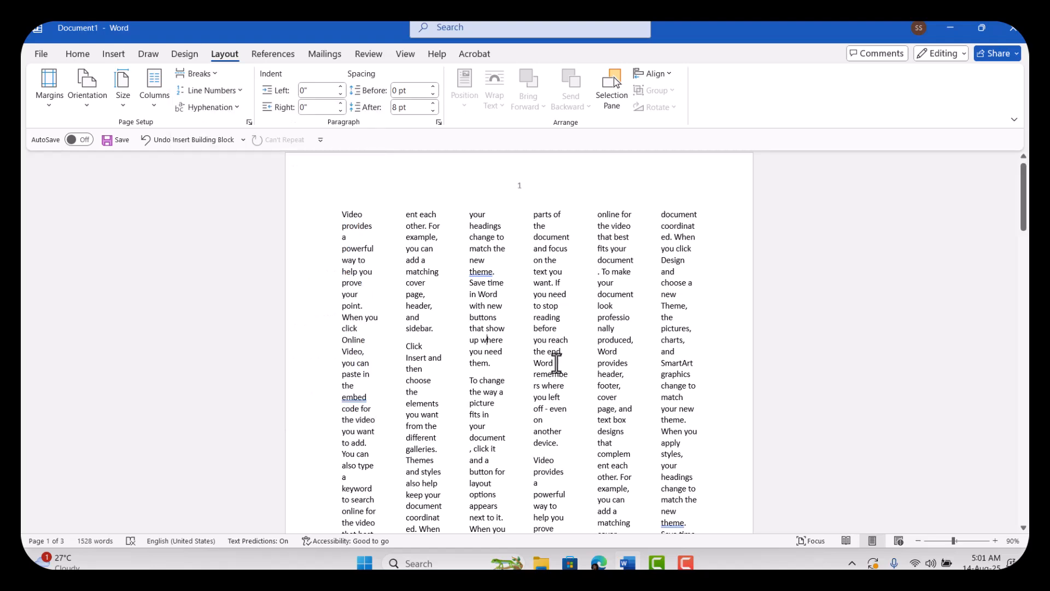
scroll(556, 362, "down", 15)
scroll(548, 358, "up", 1)
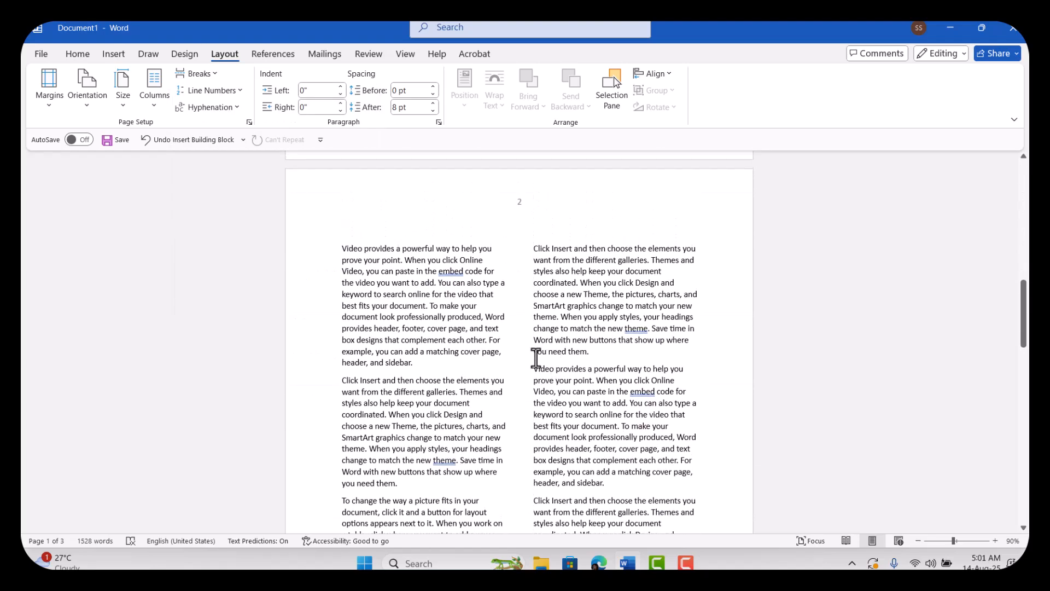
scroll(536, 358, "down", 10)
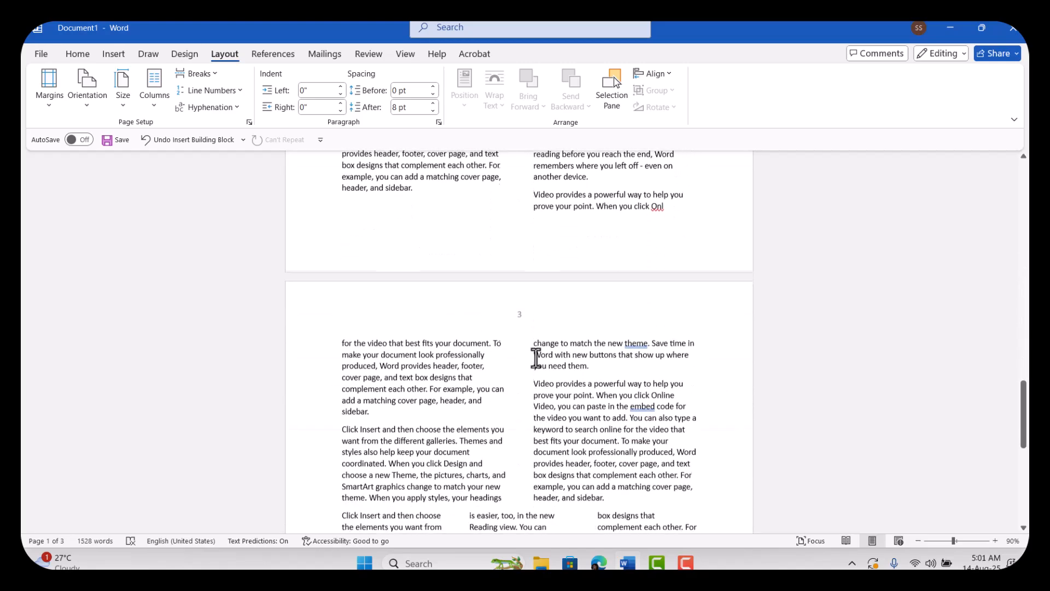
scroll(539, 370, "up", 6)
scroll(539, 371, "up", 6)
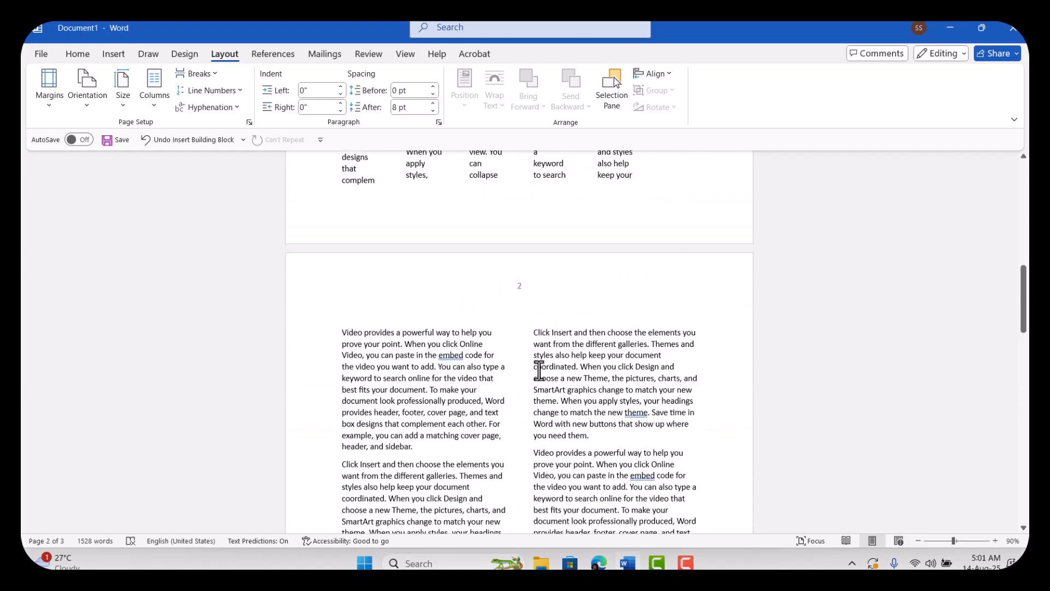
scroll(539, 370, "down", 1)
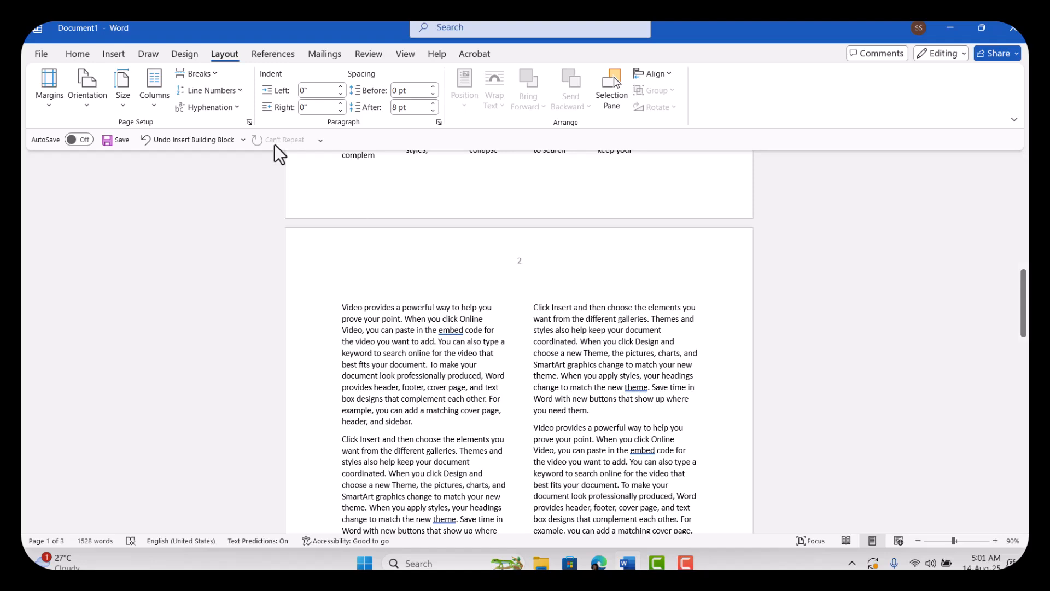
left_click(199, 74)
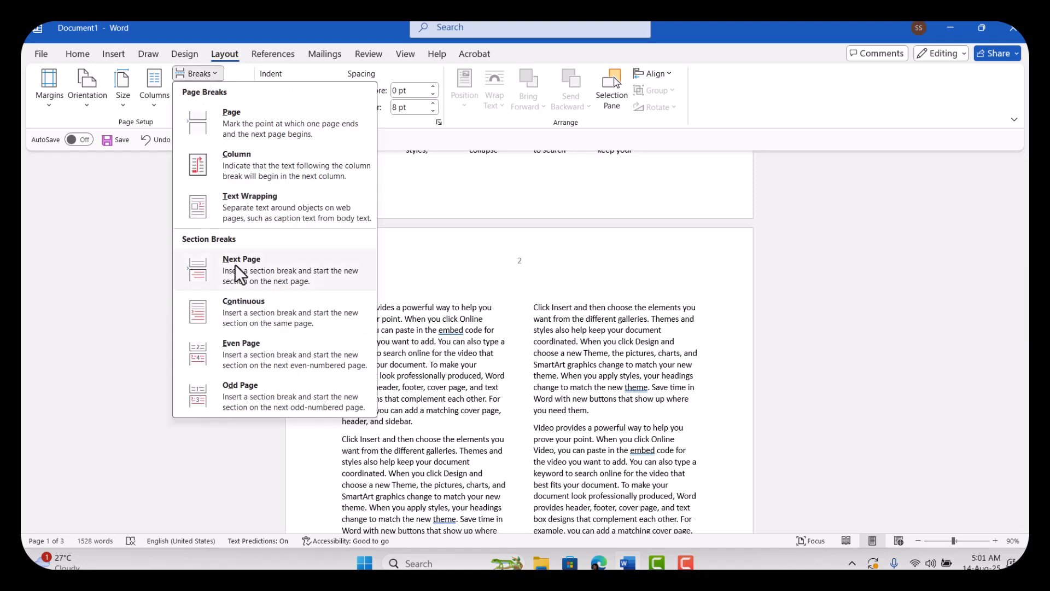
left_click(517, 274)
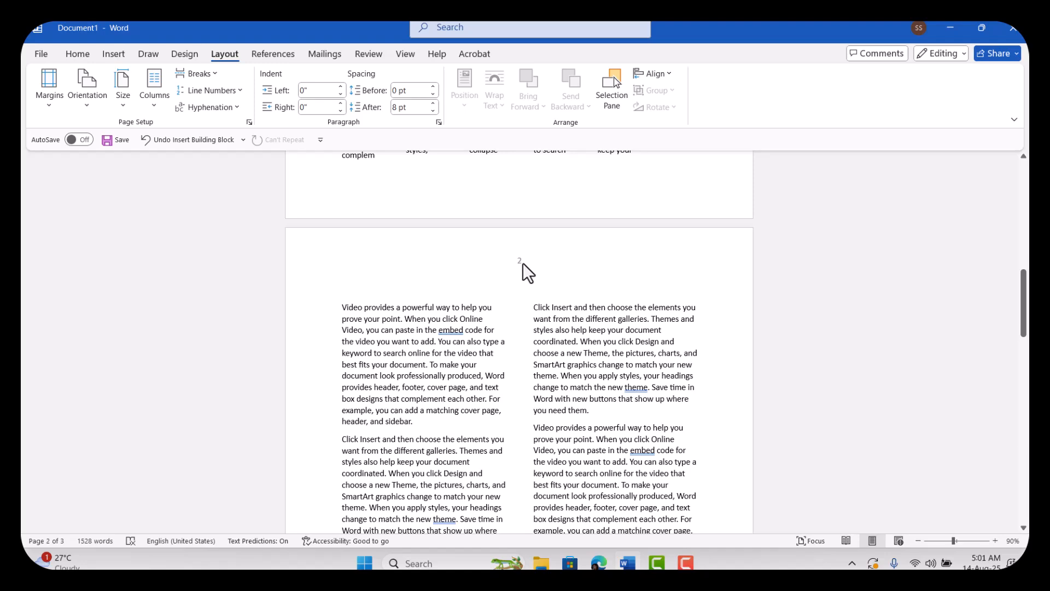
Step: Insert an Even Page section break at the start of the two-column text on page 2
double_click(507, 265)
double_click(480, 314)
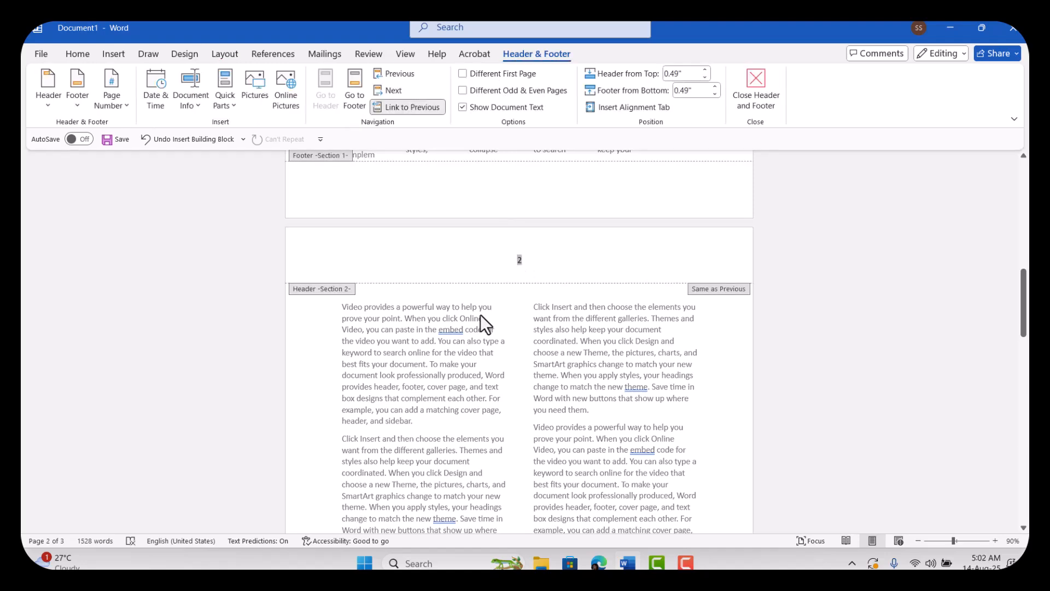
triple_click(480, 314)
left_click(395, 310)
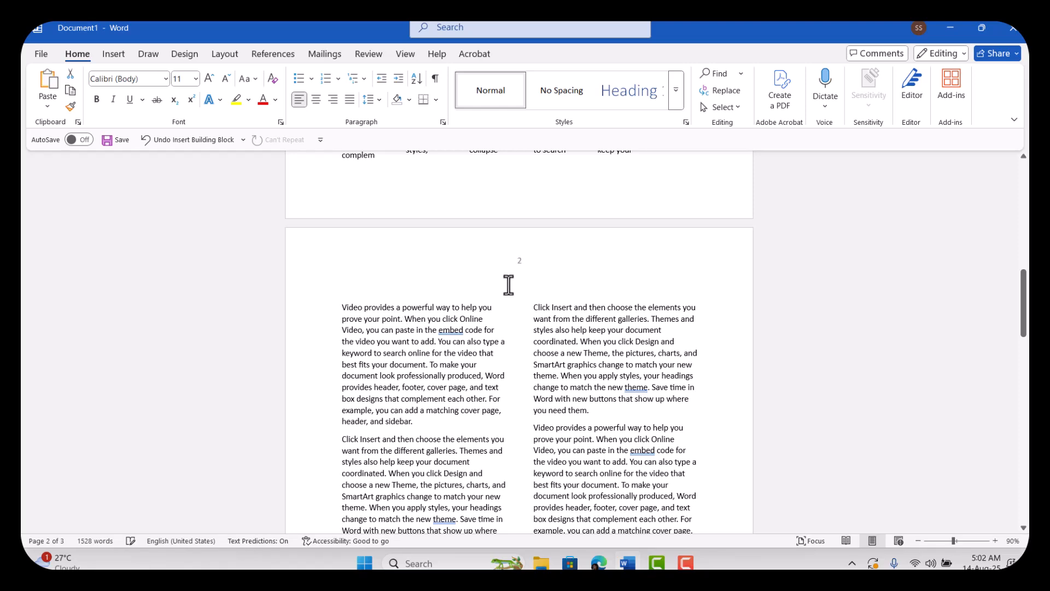
left_click(232, 55)
left_click(226, 91)
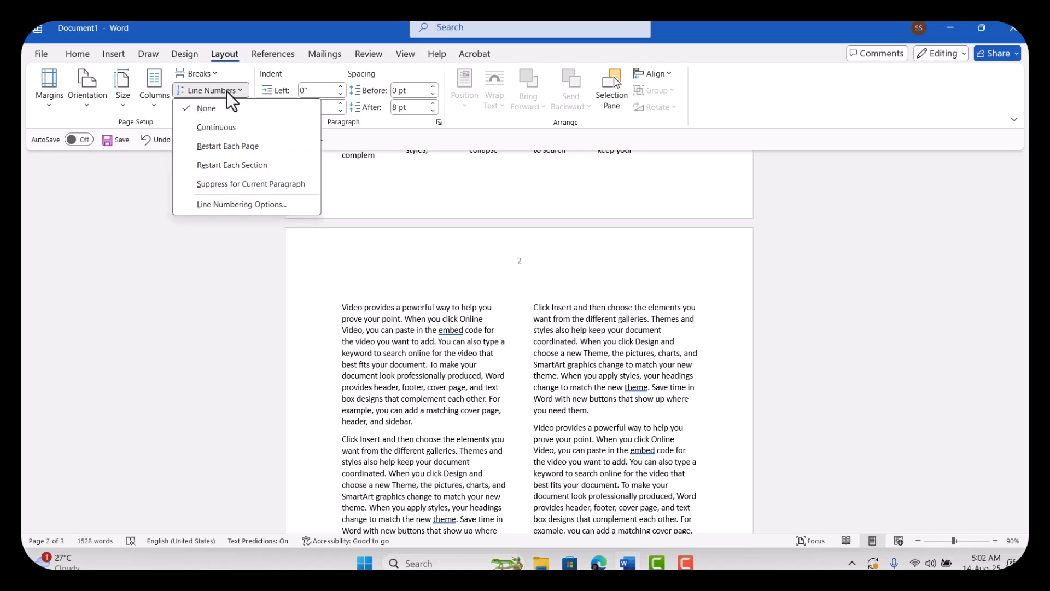
left_click(209, 73)
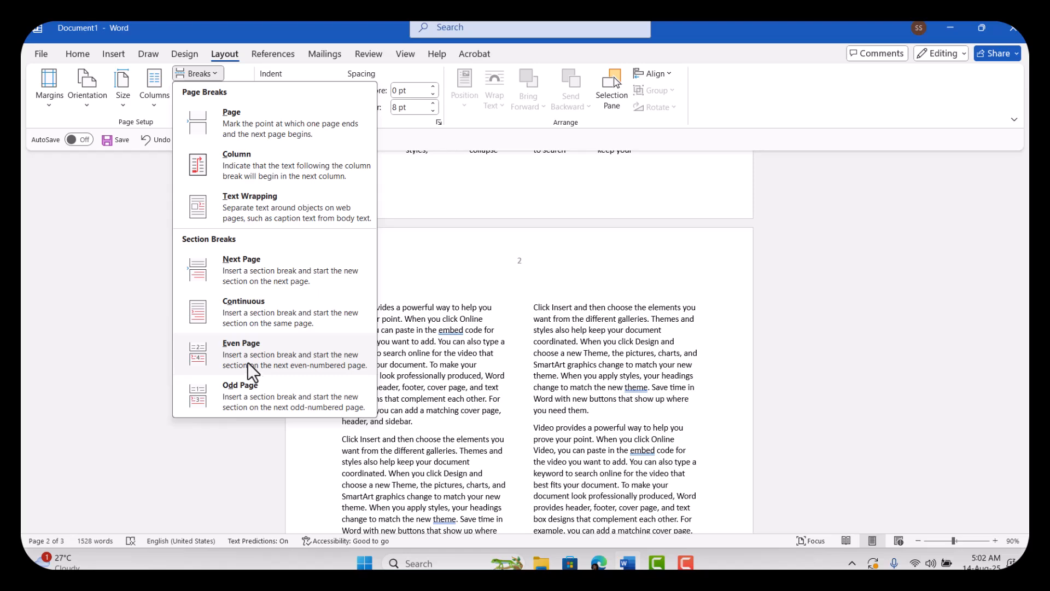
left_click(239, 355)
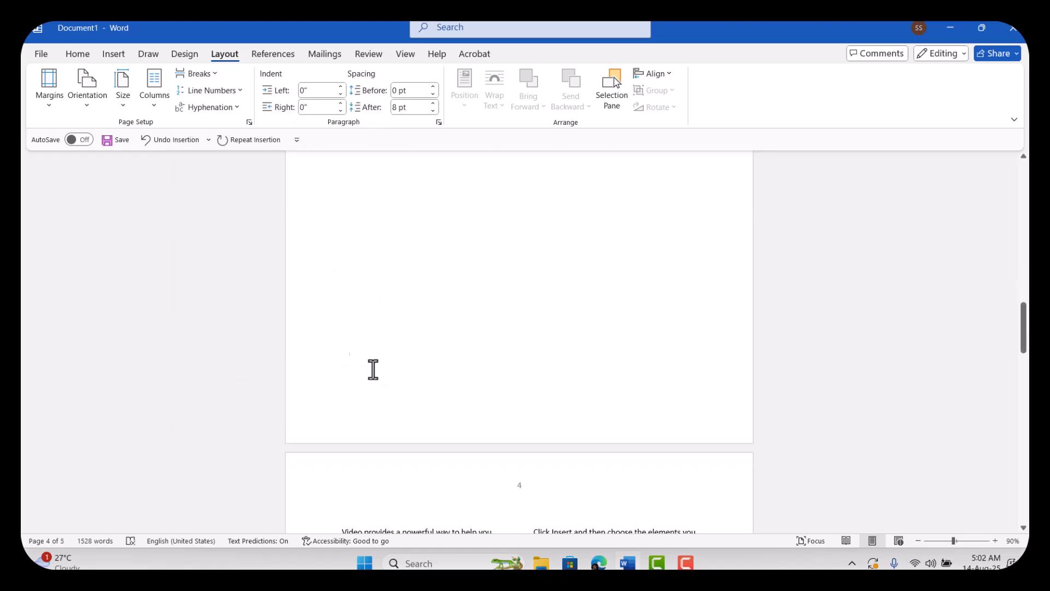
Step: Examine how the Even Page section break distributes the text across the numbered pages, from page 1 through page 5
scroll(444, 440, "up", 1)
scroll(444, 441, "down", 1)
scroll(444, 440, "up", 9)
scroll(444, 440, "down", 9)
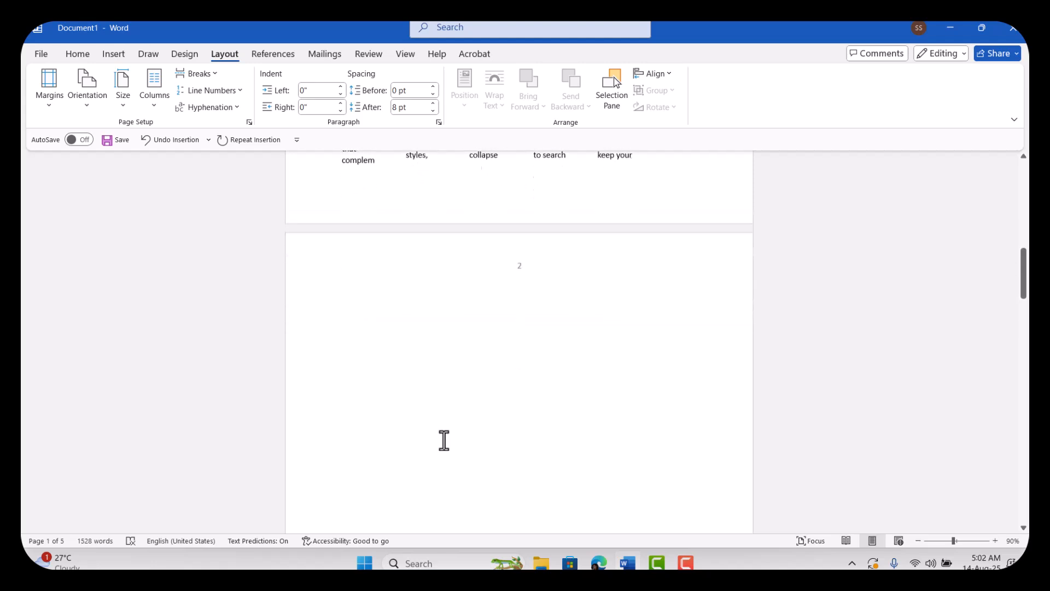
scroll(444, 440, "down", 1)
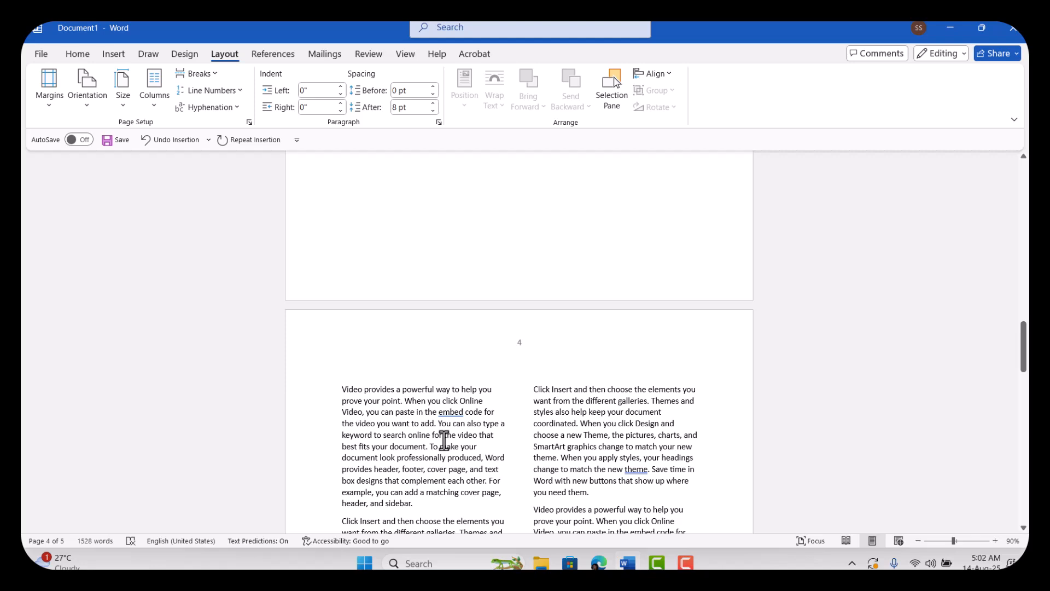
scroll(444, 441, "up", 20)
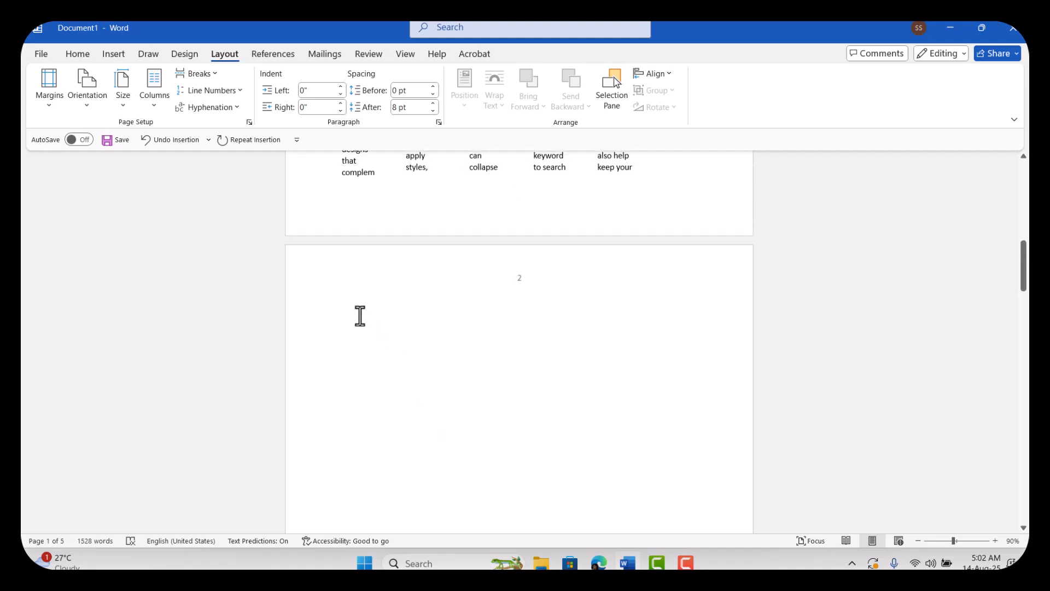
scroll(360, 316, "down", 18)
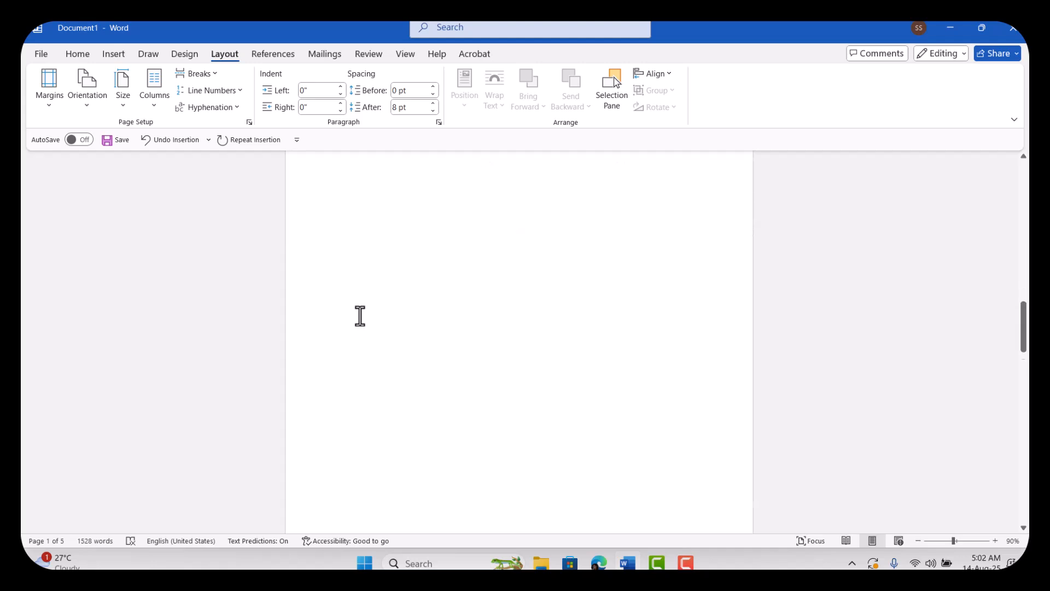
scroll(409, 412, "up", 18)
scroll(409, 412, "down", 18)
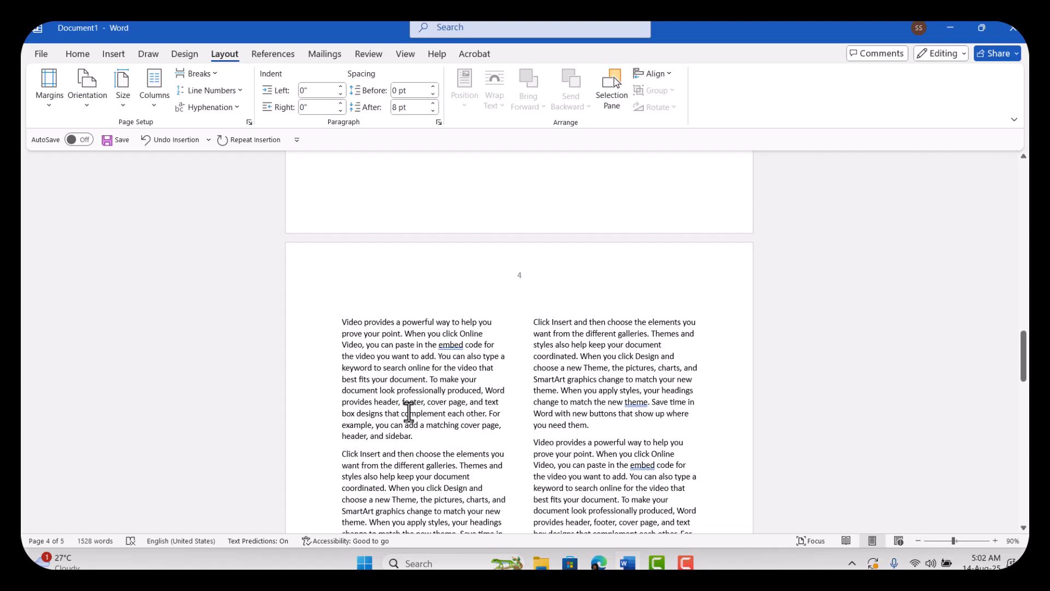
scroll(409, 411, "down", 7)
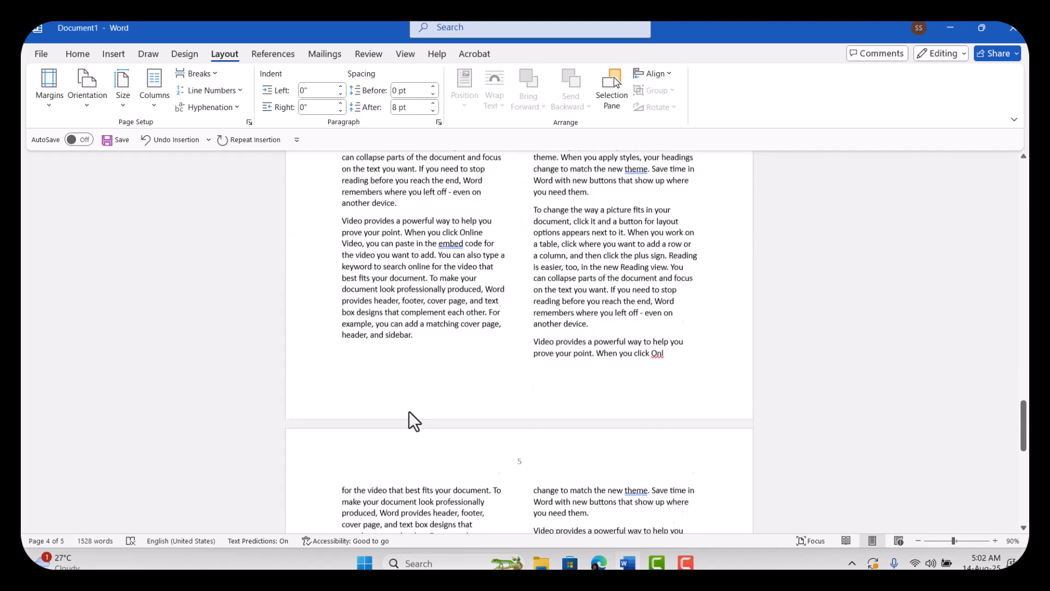
scroll(408, 412, "down", 3)
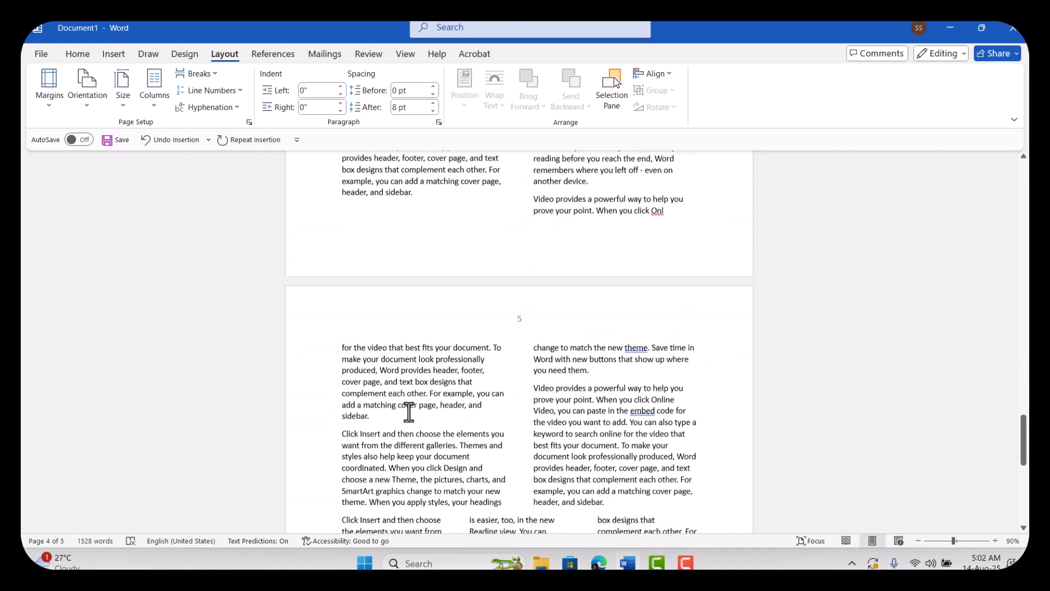
Step: Insert an Odd Page section break after the end of the three-column text on page 5
left_click(522, 320)
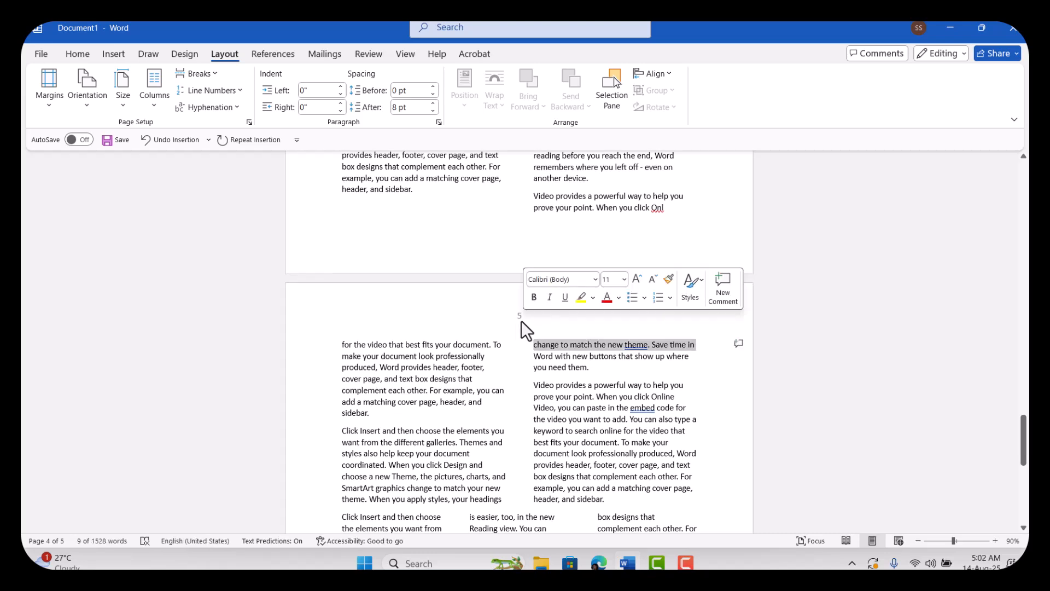
left_click(516, 324)
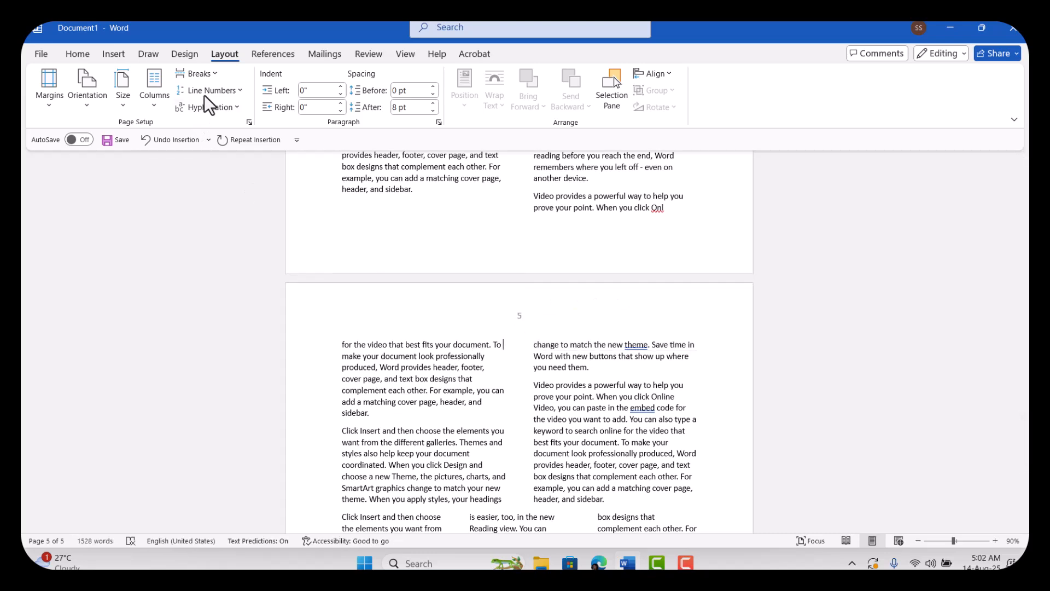
left_click(200, 73)
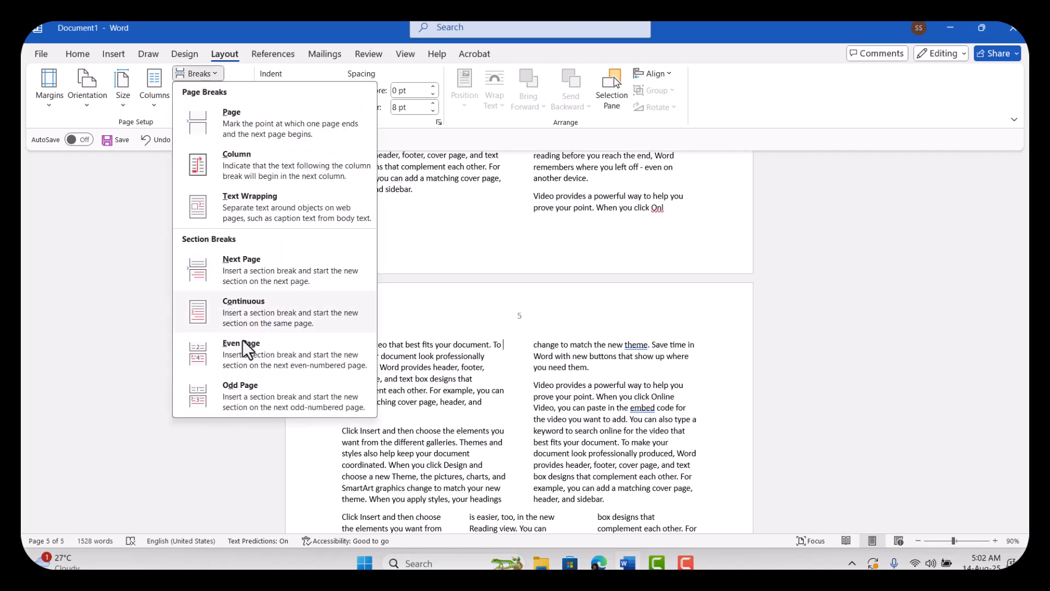
left_click(251, 398)
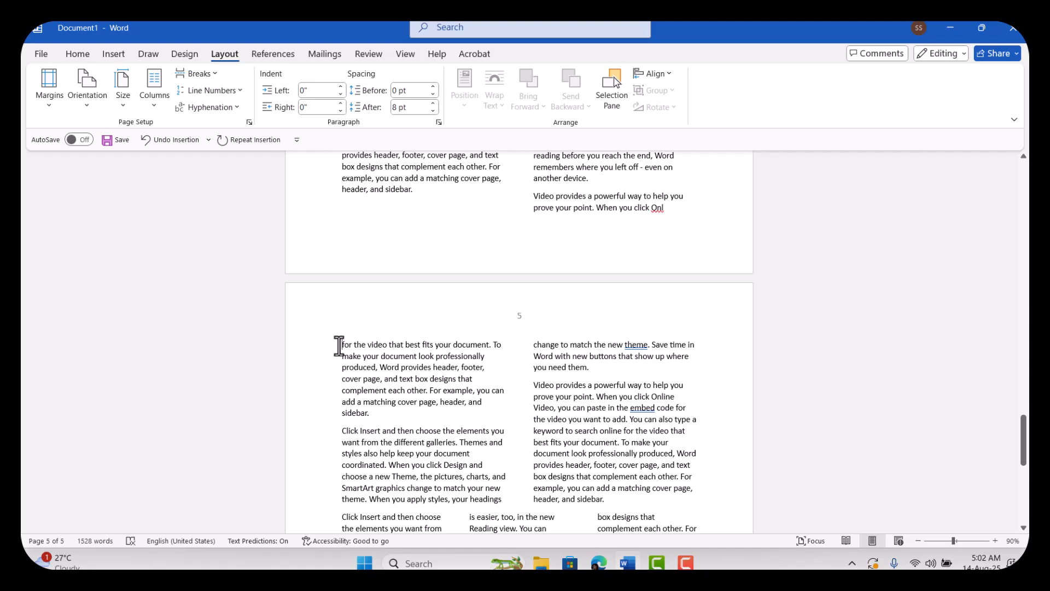
scroll(339, 346, "down", 8)
right_click(340, 348)
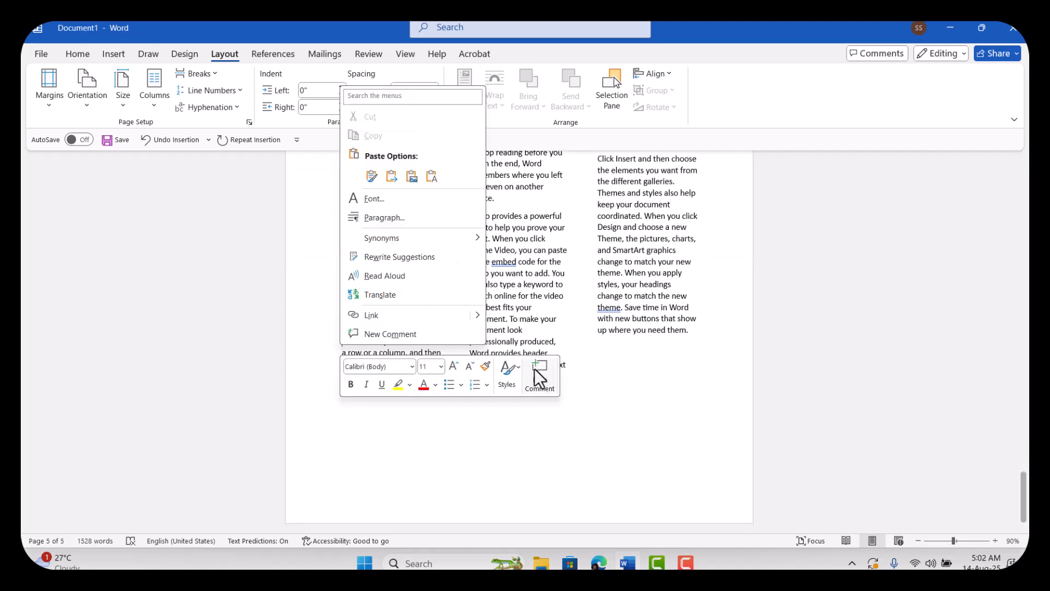
left_click(376, 439)
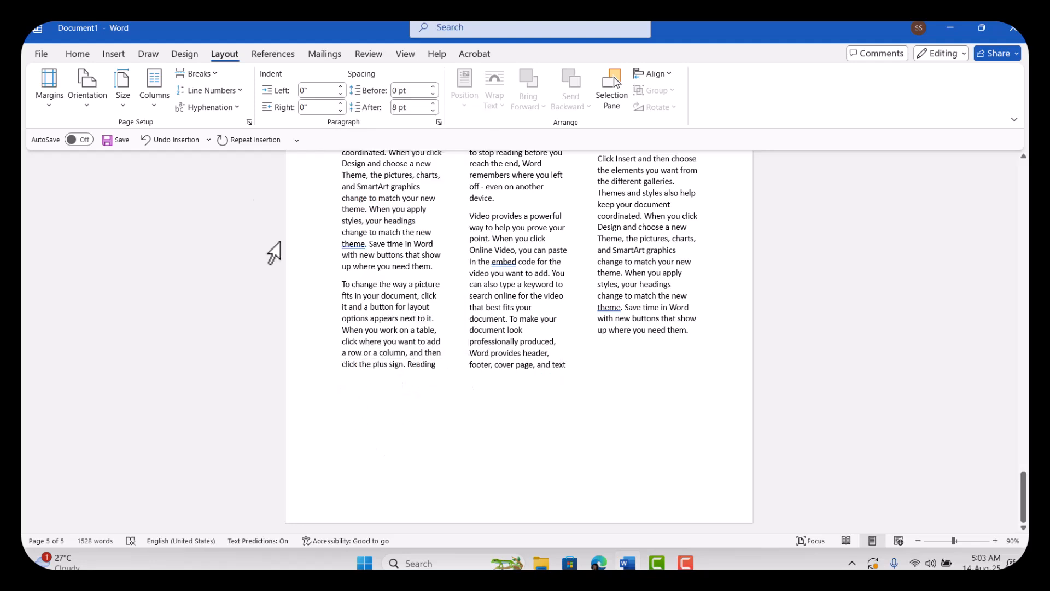
left_click(201, 71)
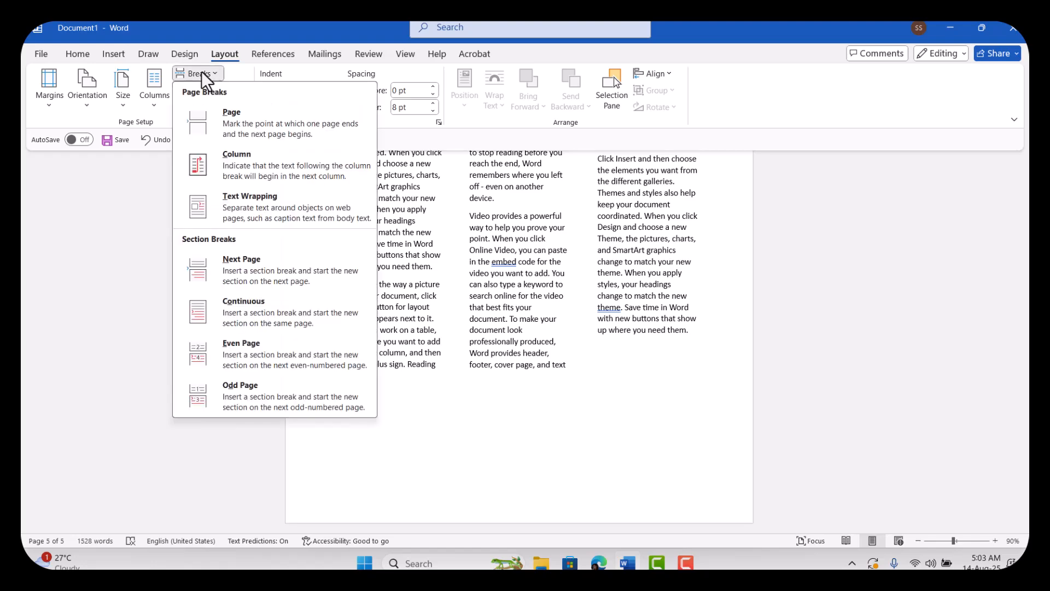
left_click(271, 389)
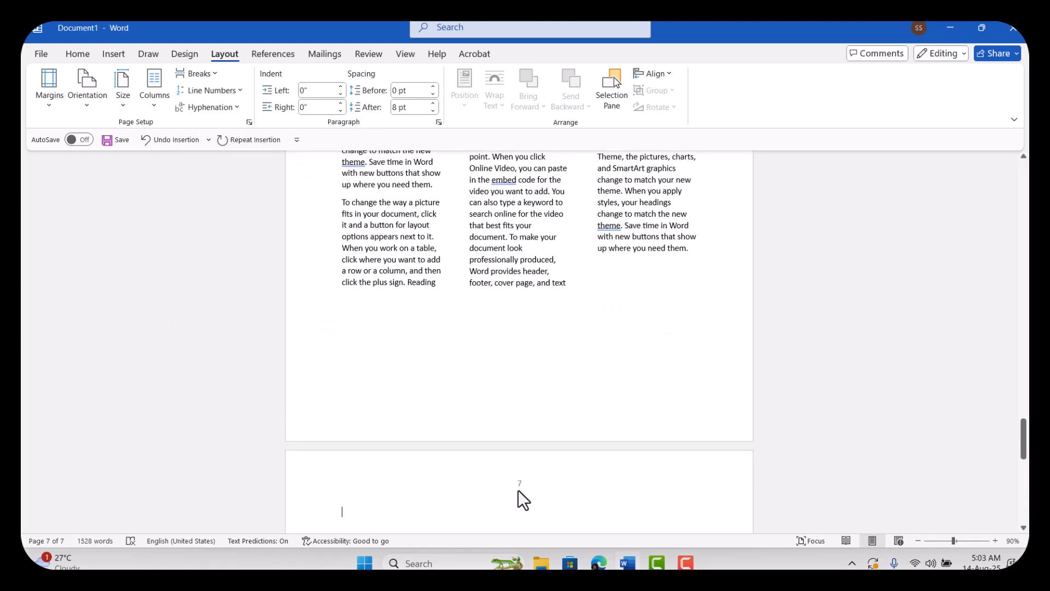
Step: Examine how the Odd Page section break affects the page numbering between the three-column text and the new page
scroll(518, 493, "down", 3)
scroll(518, 492, "up", 5)
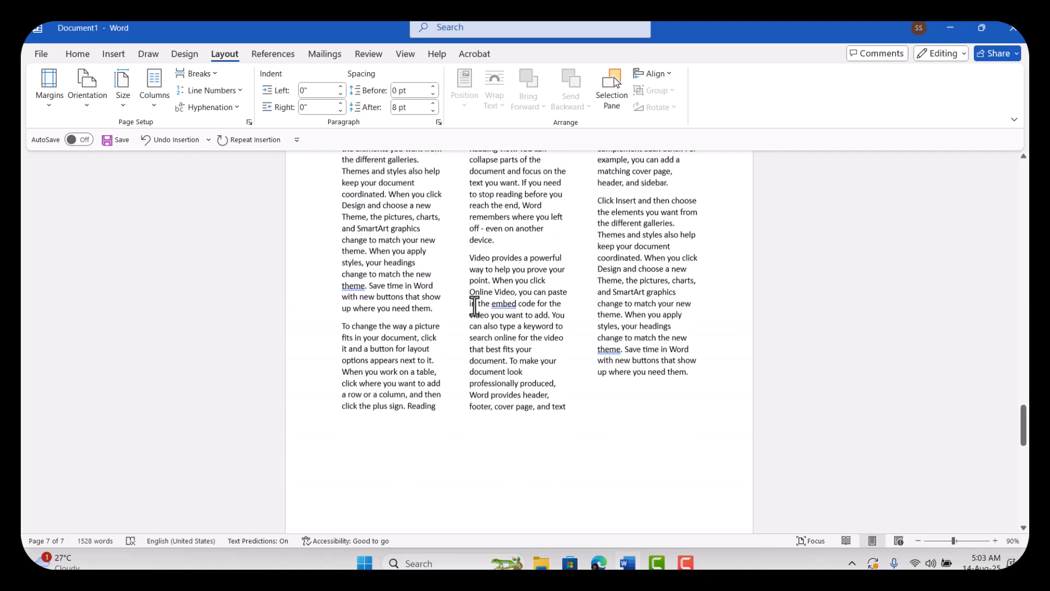
scroll(476, 349, "down", 6)
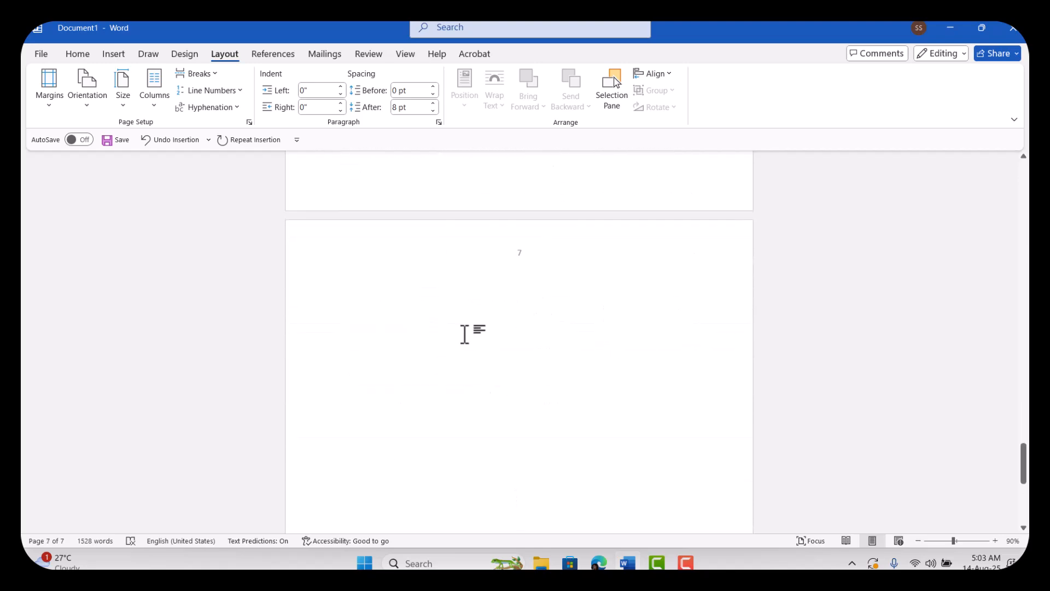
scroll(433, 241, "up", 3)
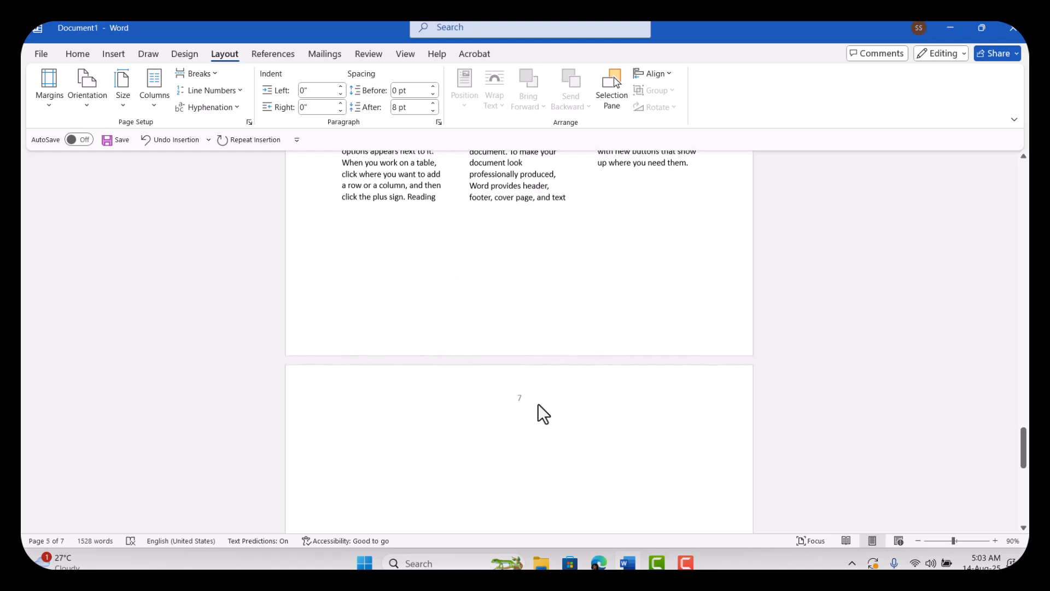
scroll(537, 403, "down", 6)
scroll(539, 405, "up", 3)
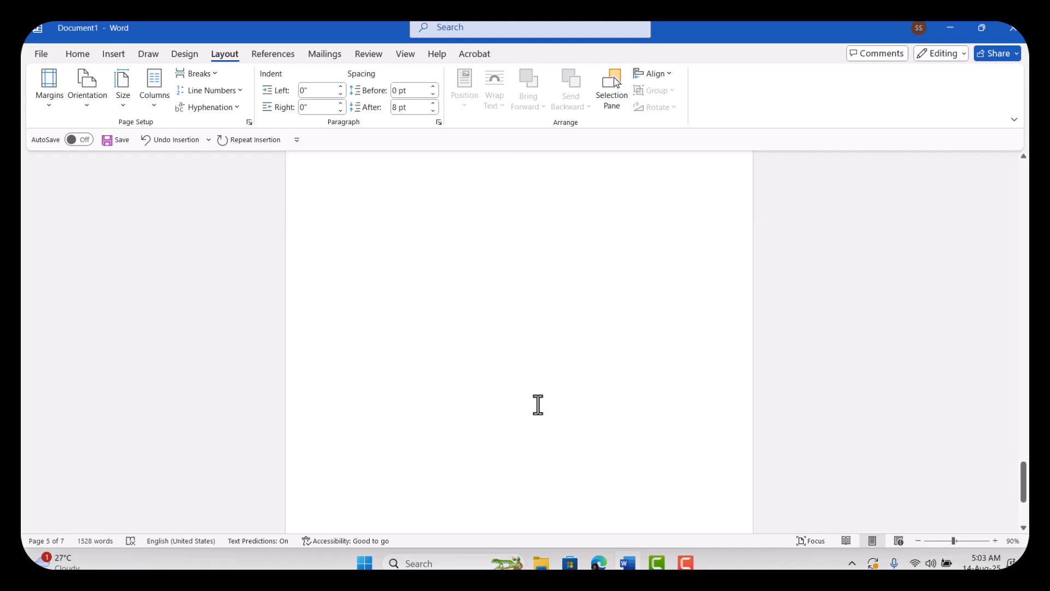
scroll(538, 405, "down", 3)
Step: Insert a page break on the empty page 7
key("ctrl+Return")
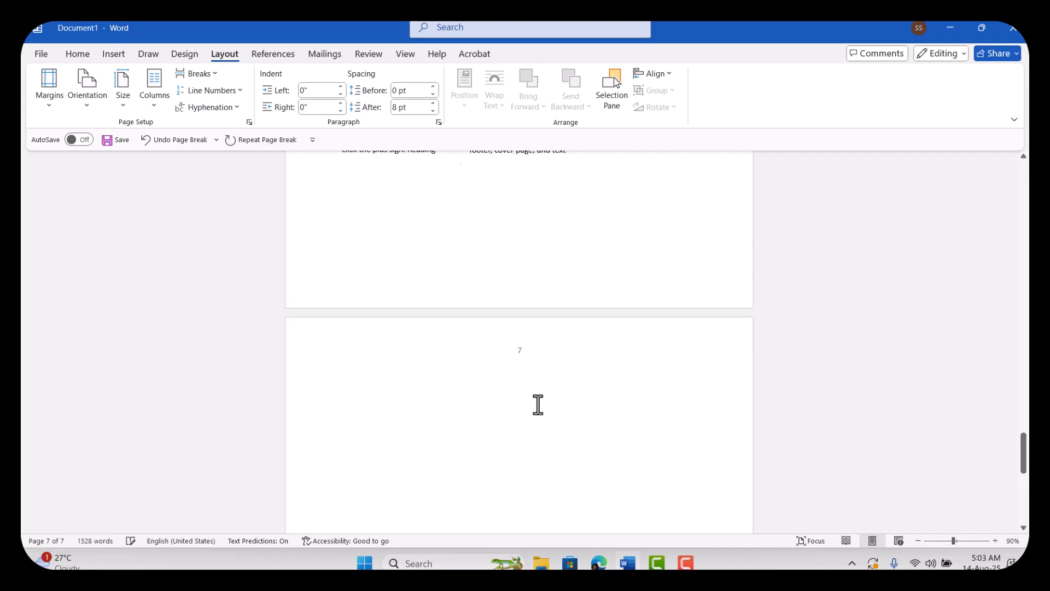
scroll(538, 405, "down", 5)
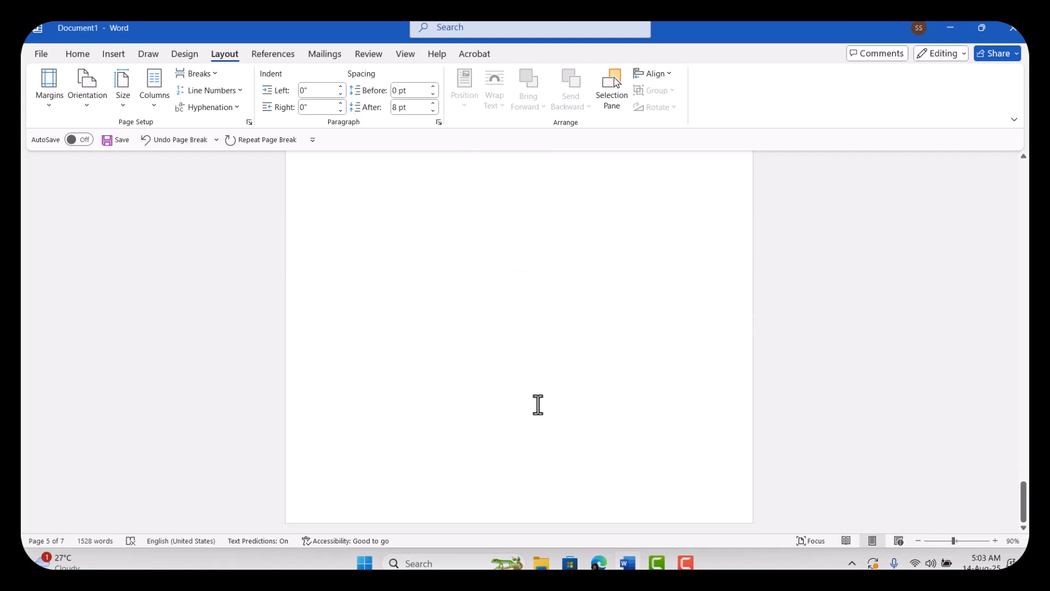
right_click(538, 405)
key("Escape")
double_click(477, 406)
key("ctrl+z")
scroll(529, 427, "up", 5)
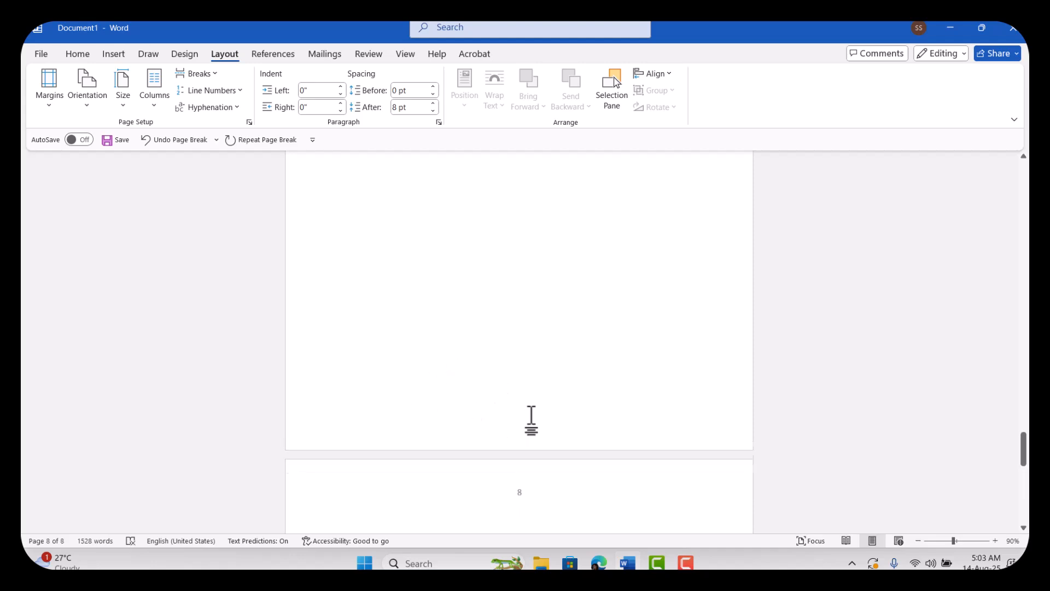
scroll(530, 416, "down", 10)
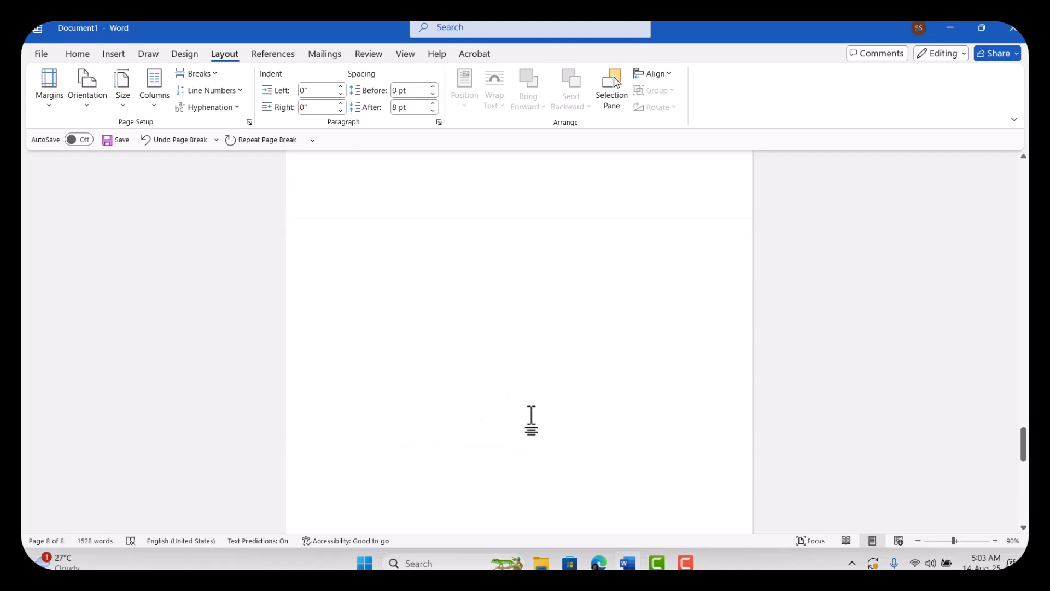
Step: Review the page numbers from page 8 back to page 4 and check where the Even Page section starts
scroll(530, 417, "up", 20)
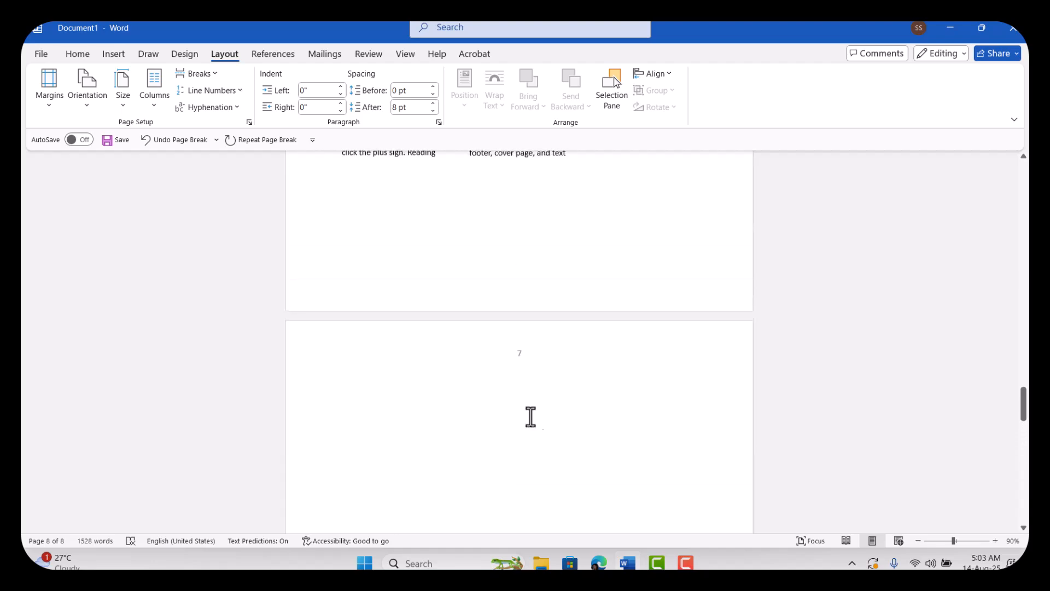
scroll(531, 417, "up", 1)
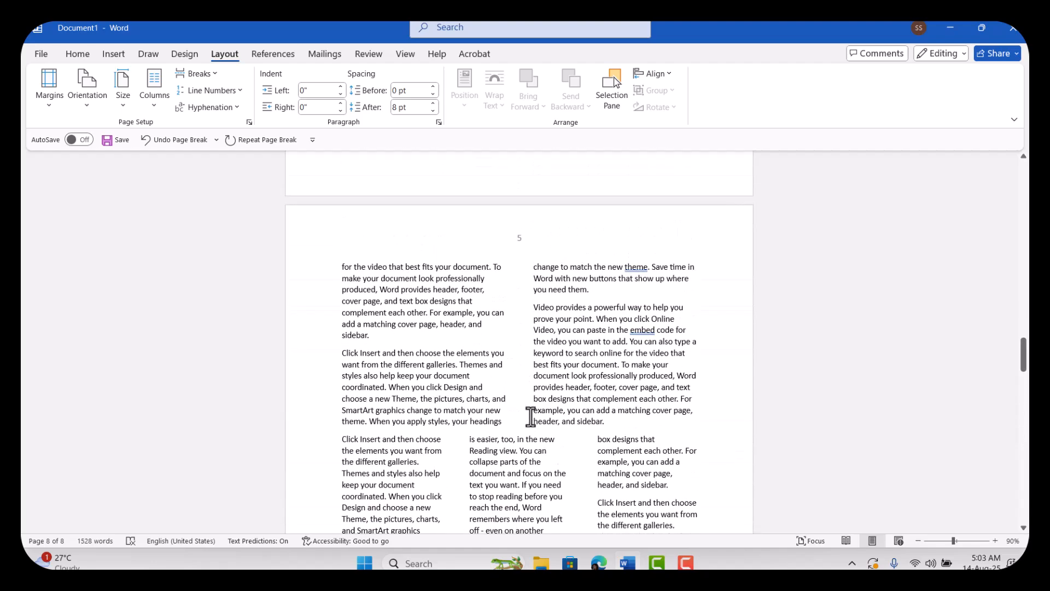
scroll(530, 417, "up", 20)
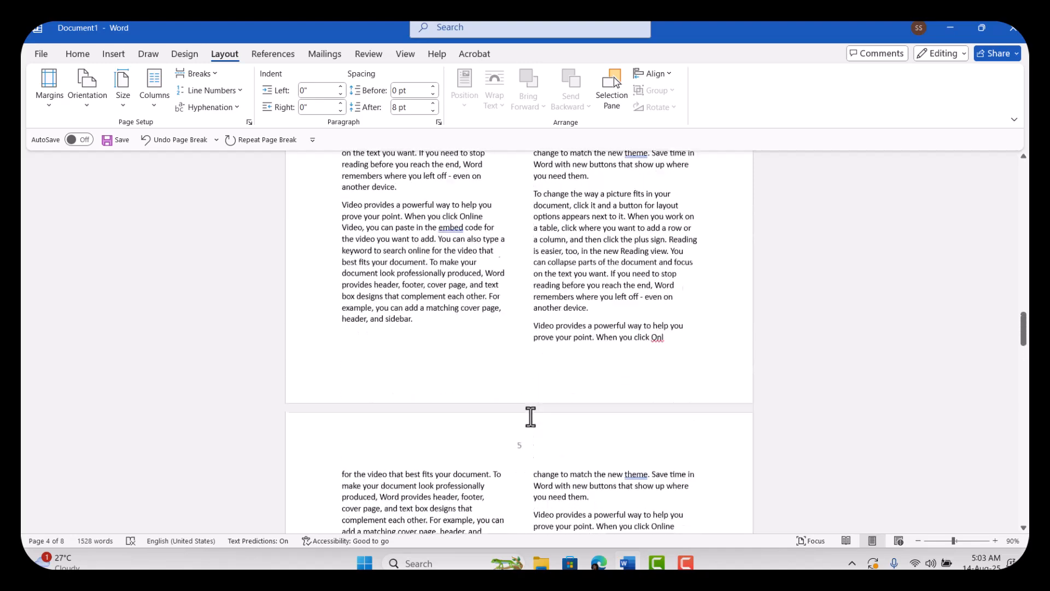
scroll(530, 417, "up", 15)
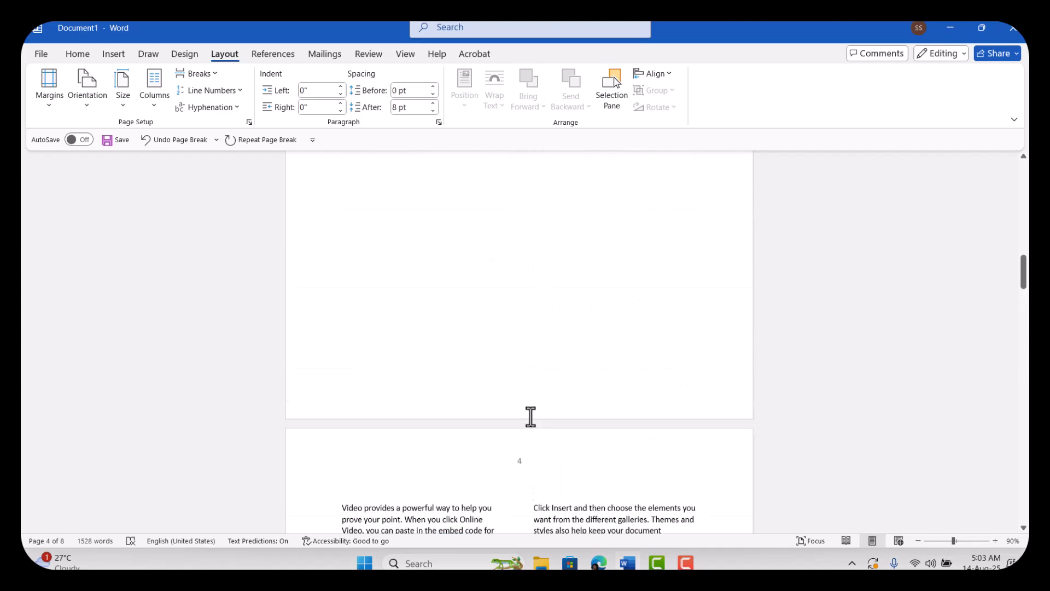
scroll(530, 417, "up", 3)
scroll(530, 416, "down", 4)
scroll(531, 417, "down", 8)
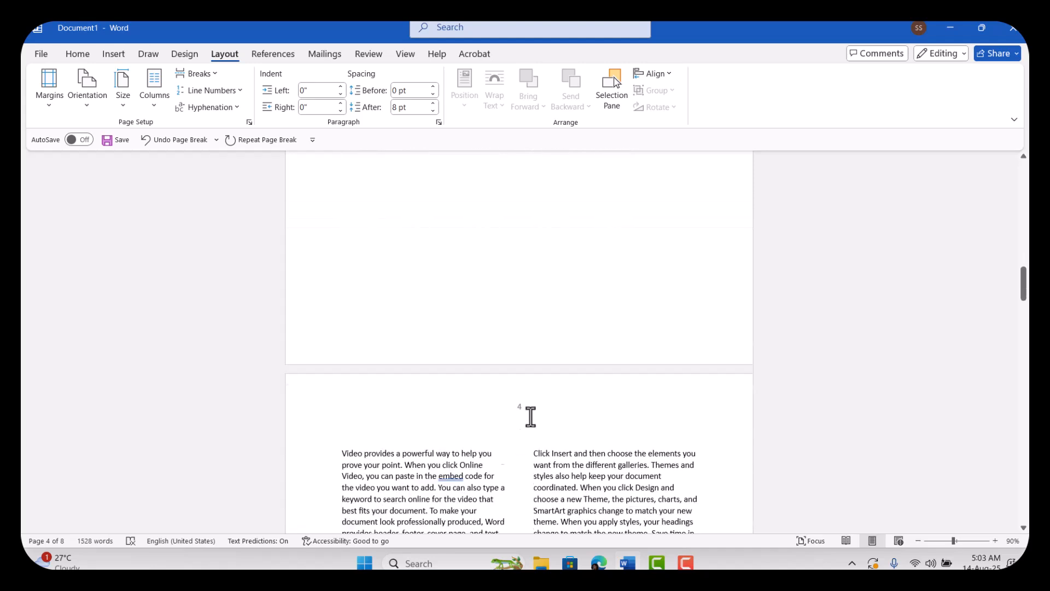
scroll(530, 417, "up", 5)
scroll(531, 417, "down", 3)
scroll(530, 416, "down", 1)
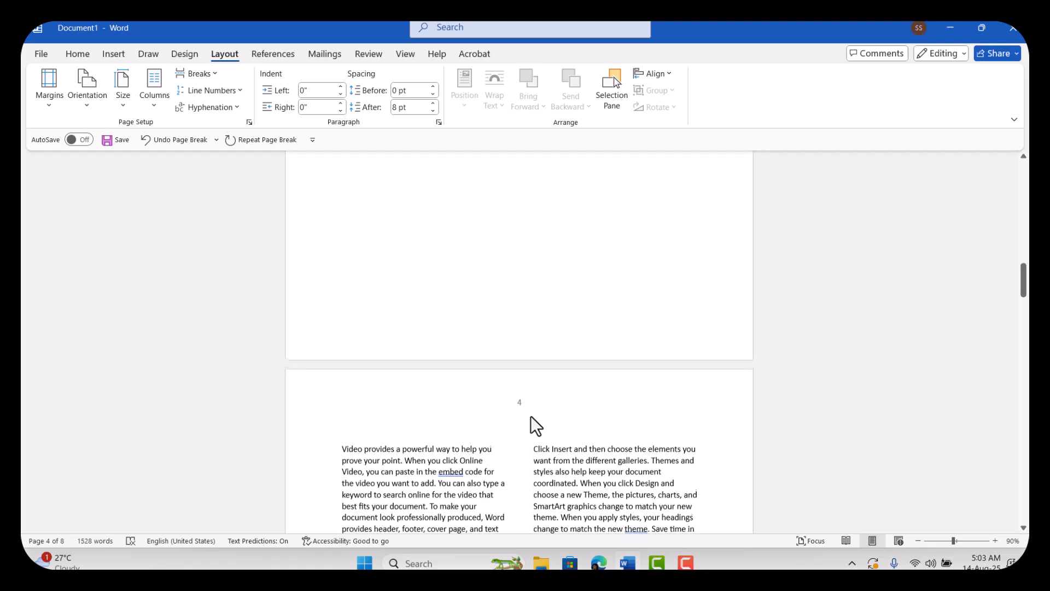
scroll(530, 416, "up", 1)
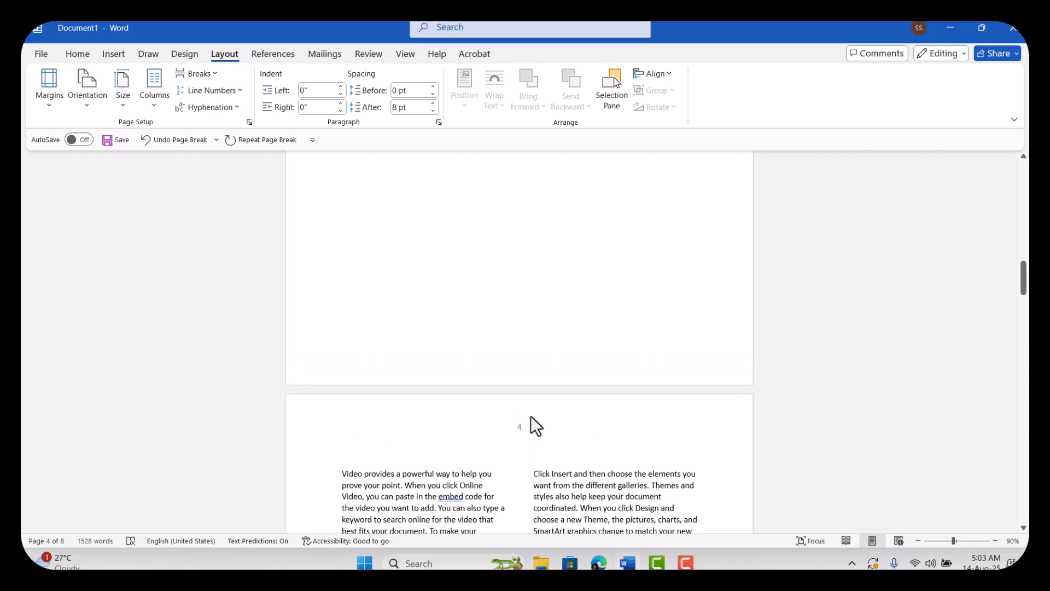
Step: Compare the page numbering from page 4 through page 8 with the description of the Odd Page section break option
scroll(471, 485, "down", 12)
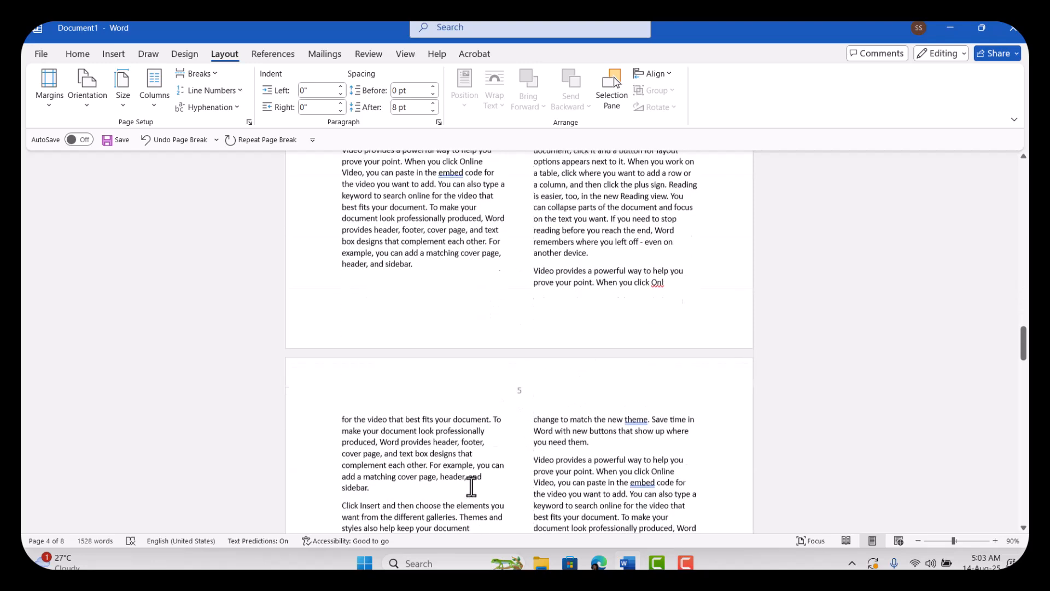
scroll(472, 485, "down", 10)
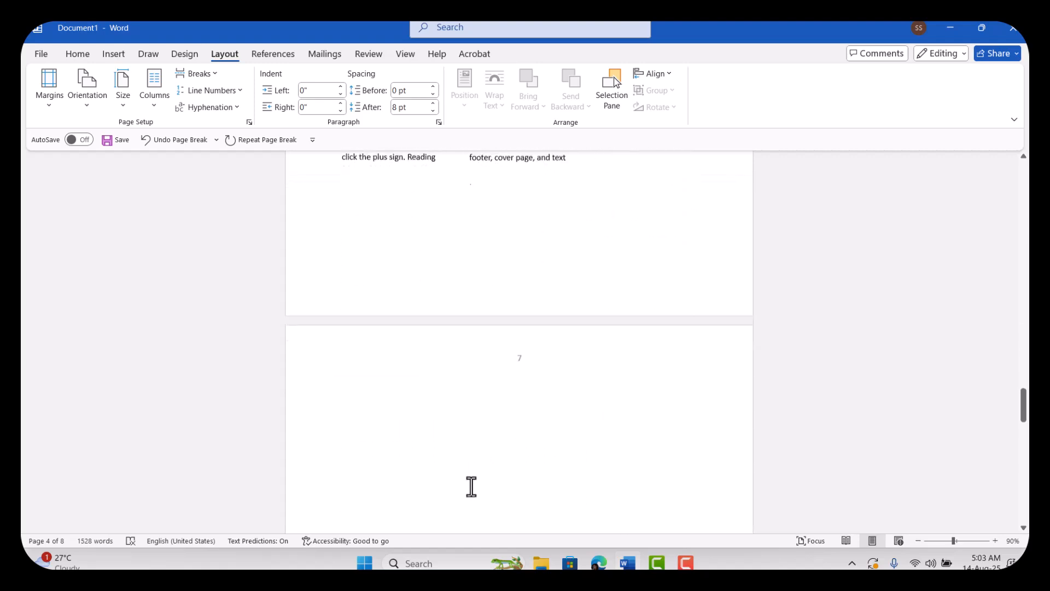
key("ctrl+End")
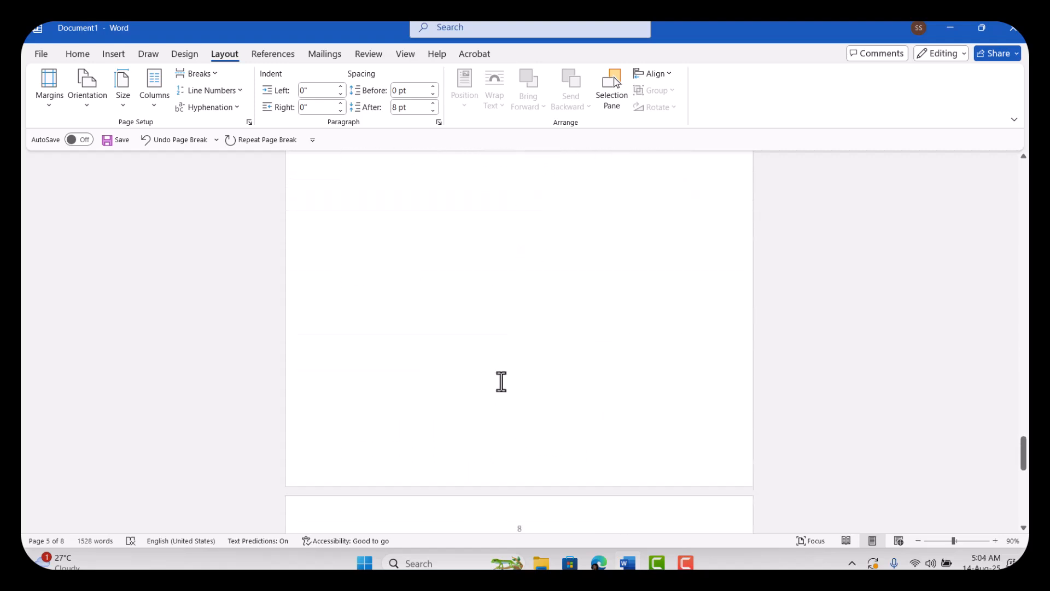
scroll(502, 381, "up", 3)
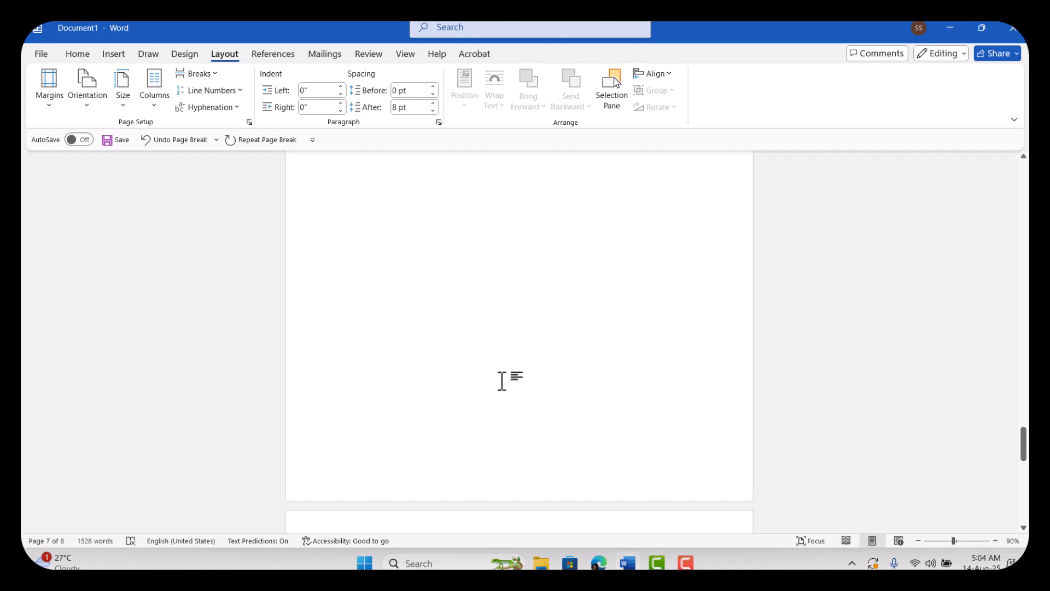
scroll(501, 381, "up", 2)
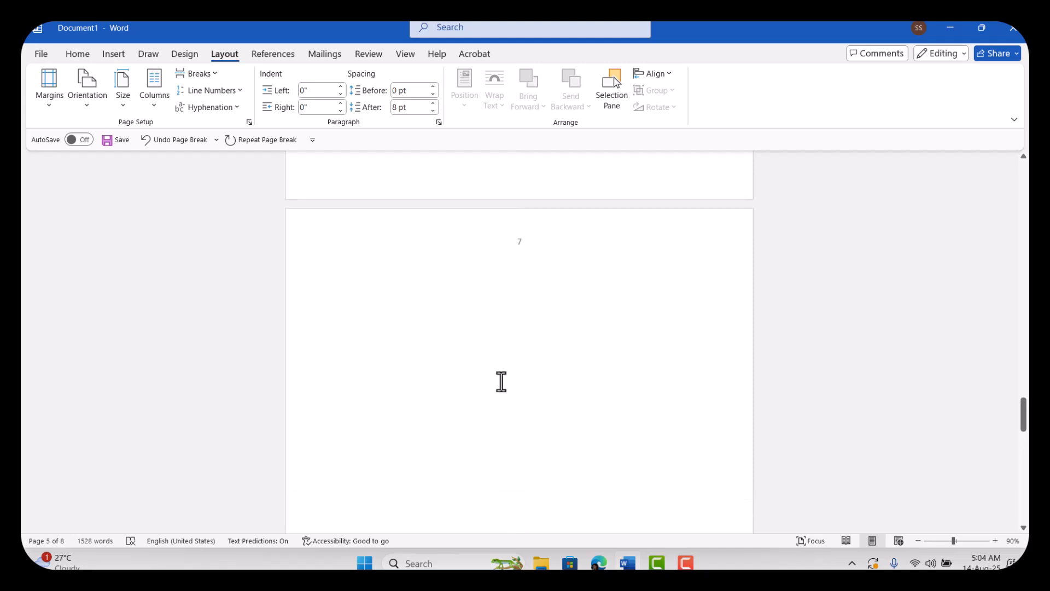
scroll(501, 381, "down", 5)
scroll(502, 381, "up", 5)
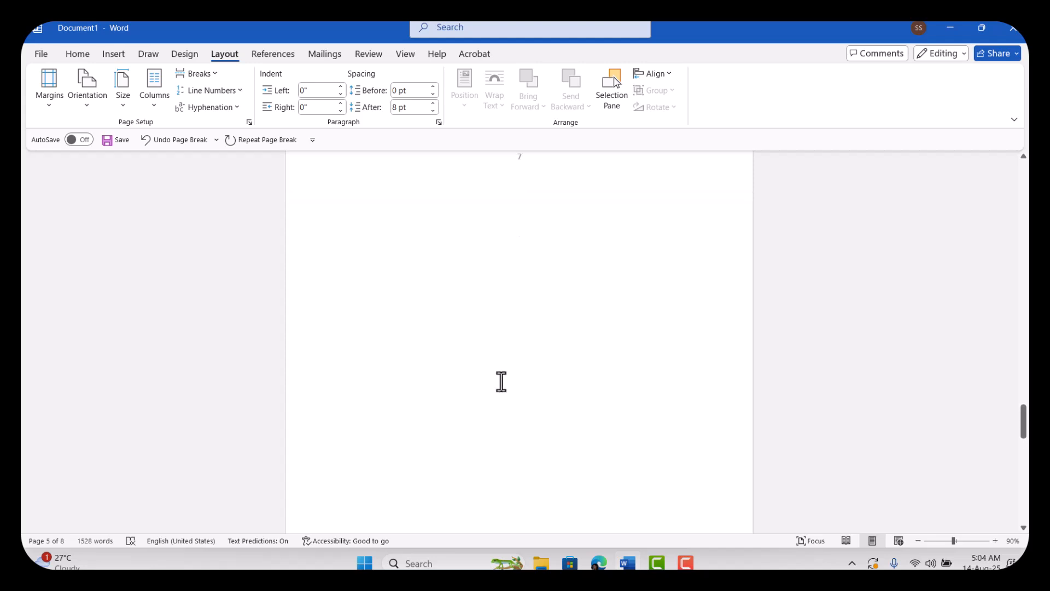
scroll(502, 382, "up", 1)
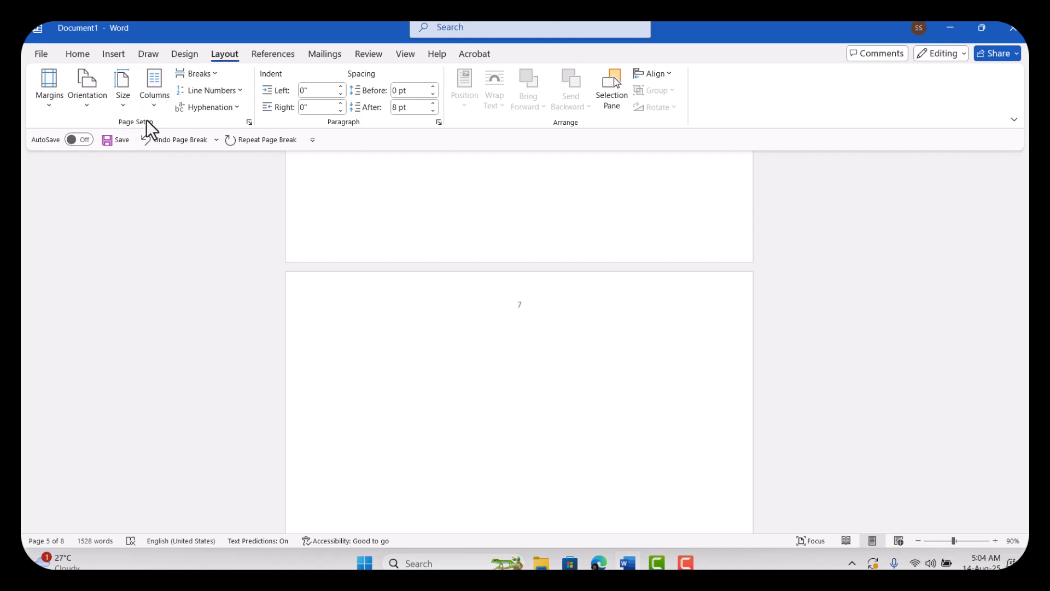
left_click(206, 72)
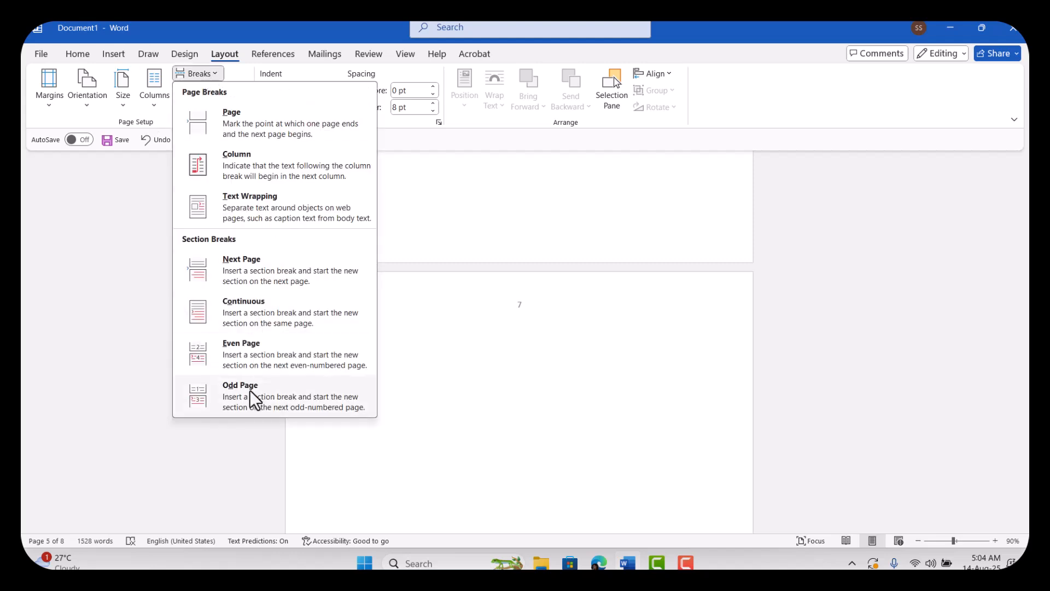
left_click(464, 422)
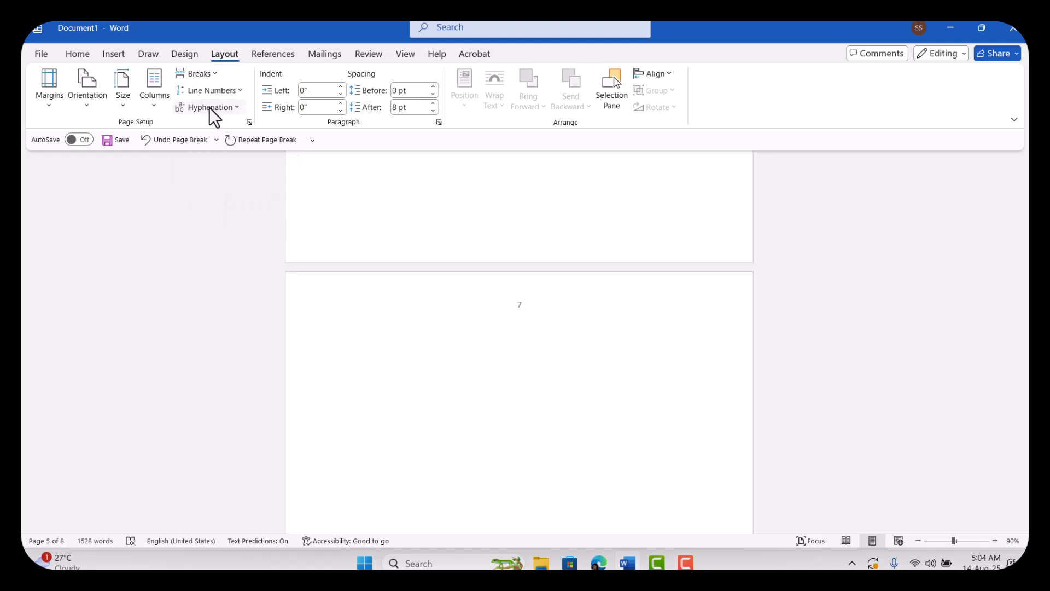
scroll(382, 201, "up", 8)
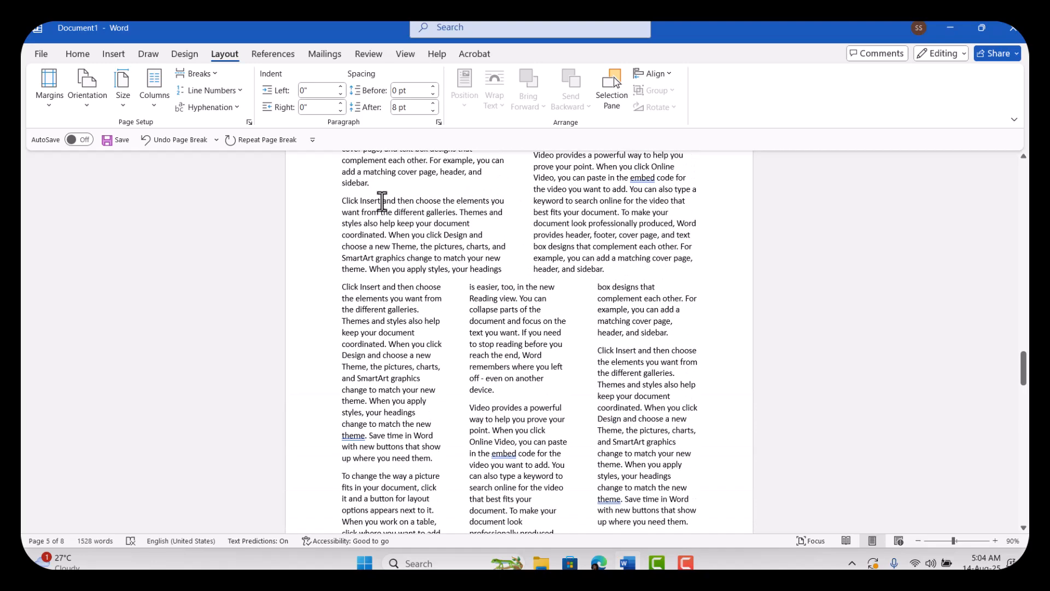
scroll(382, 201, "up", 1)
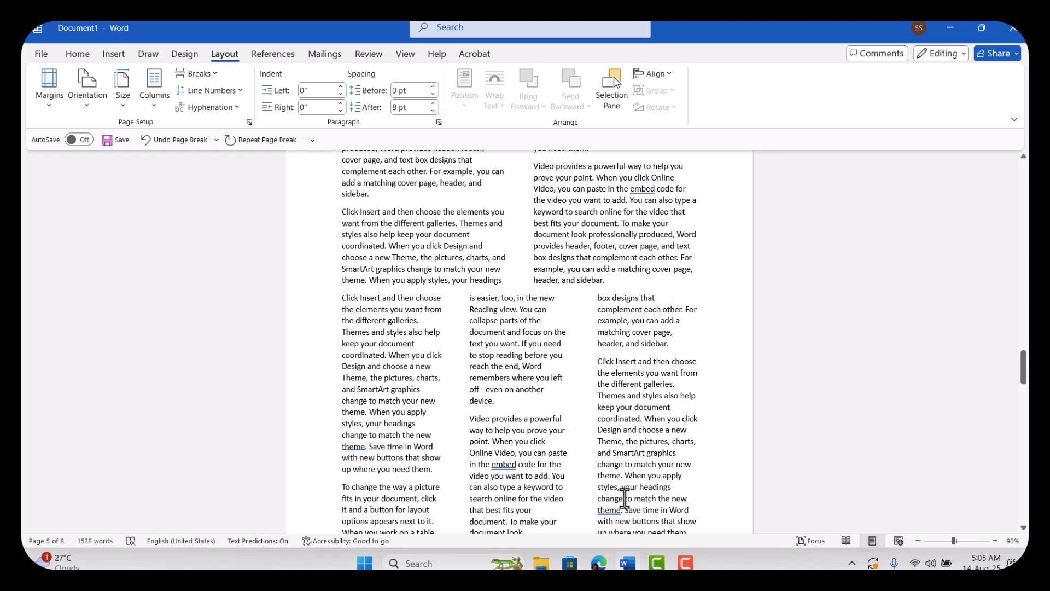
left_click(684, 563)
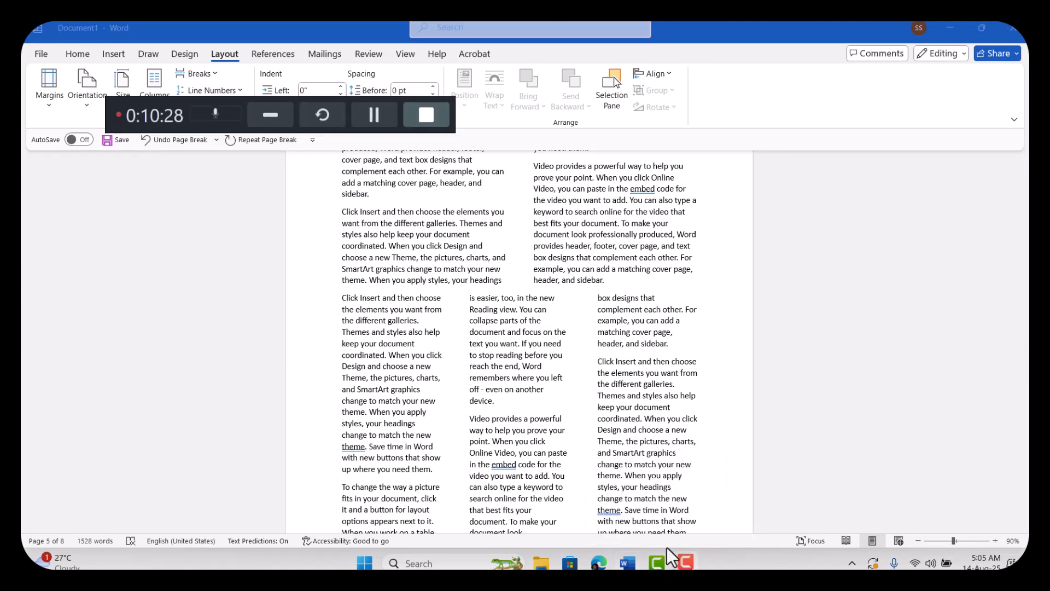